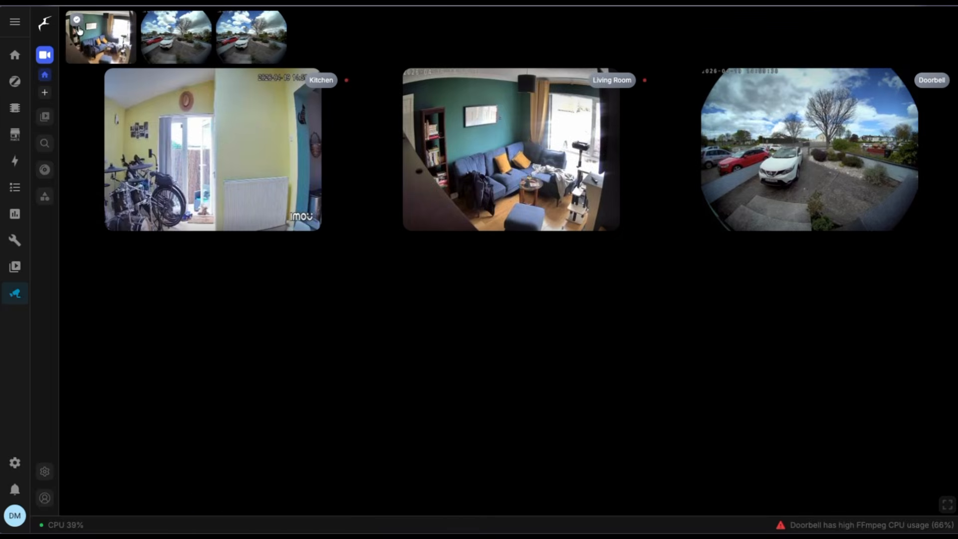
View the Living Room camera's live feed and scrub the Doorbell camera's recording timeline back to about 2:07 PM
left_click(566, 144)
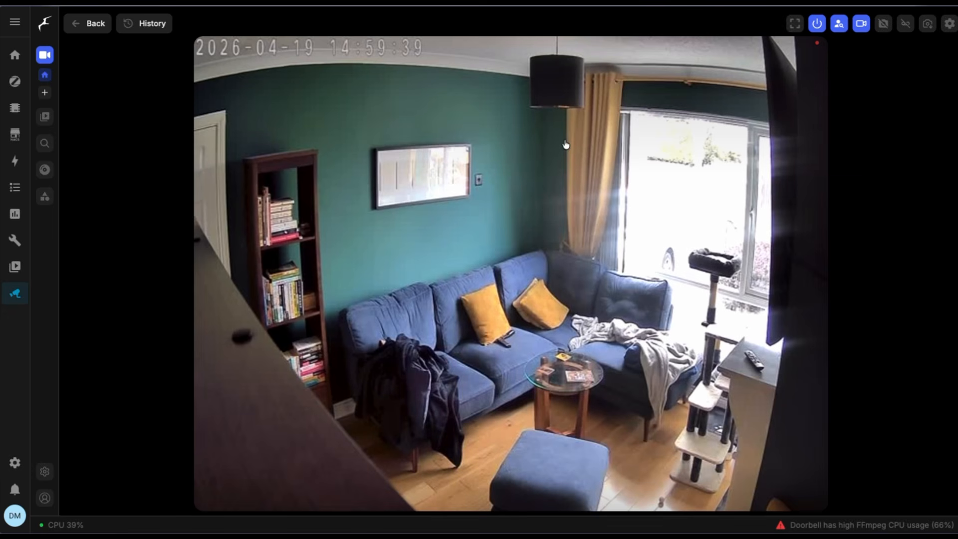
left_click(83, 26)
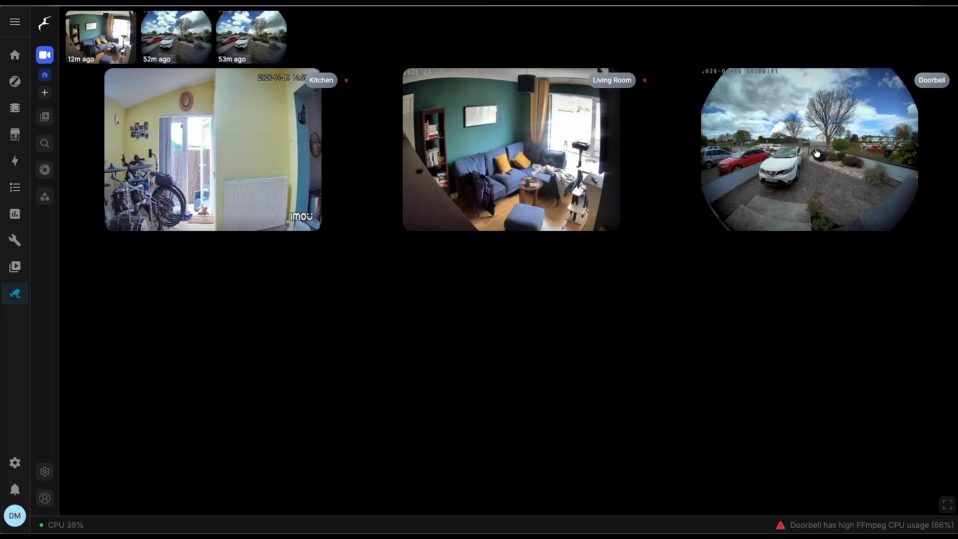
left_click(832, 154)
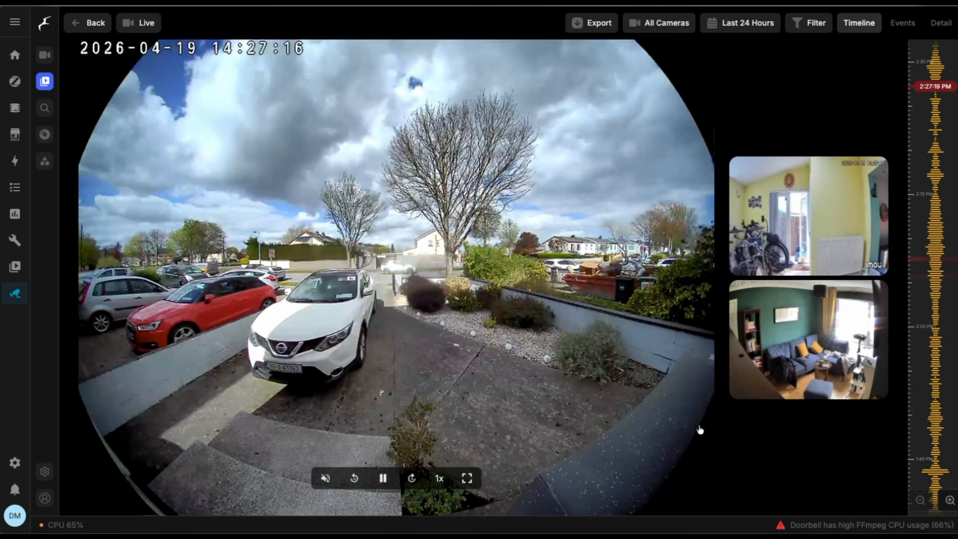
left_click_drag(947, 88, 938, 261)
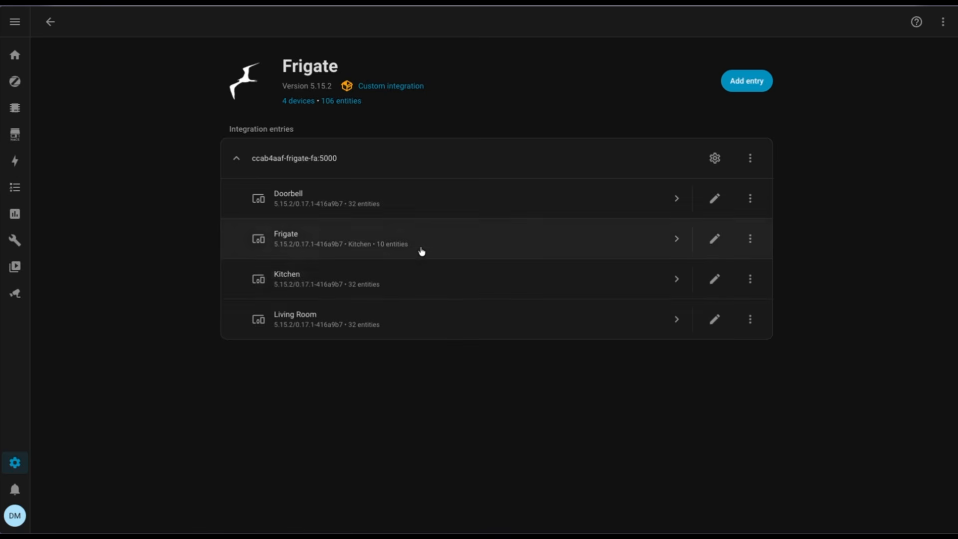
left_click(419, 273)
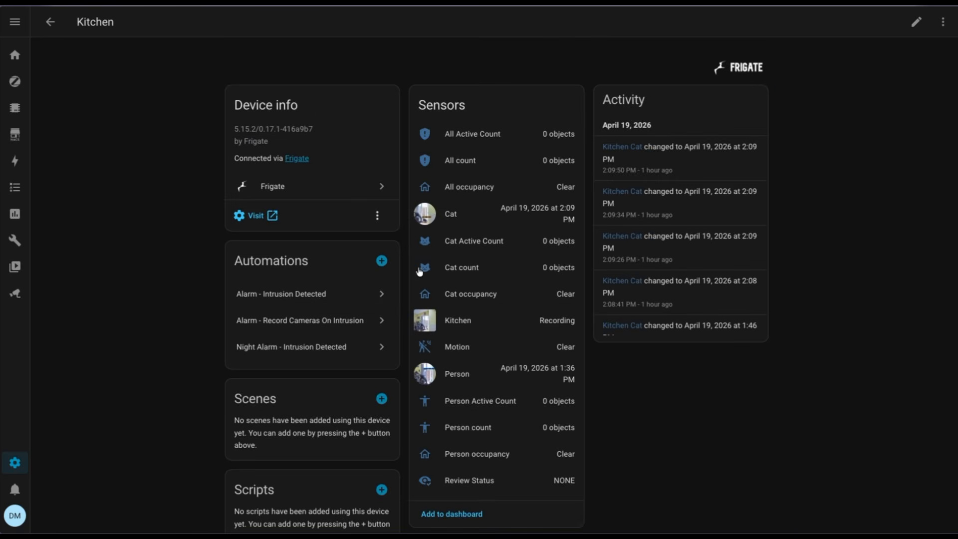
Examine the latest Cat and Person detection snapshots among the Kitchen camera's sensors
left_click(471, 215)
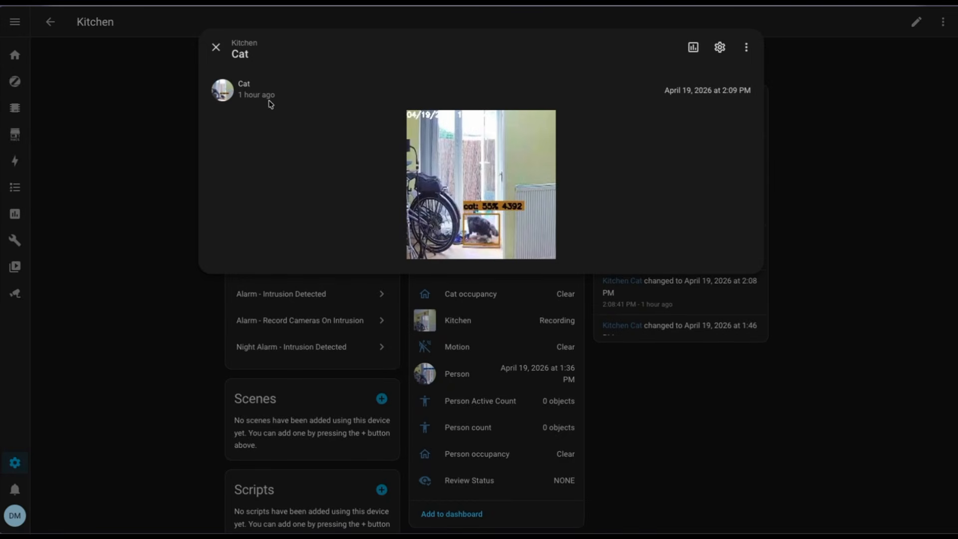
left_click(215, 47)
left_click(486, 387)
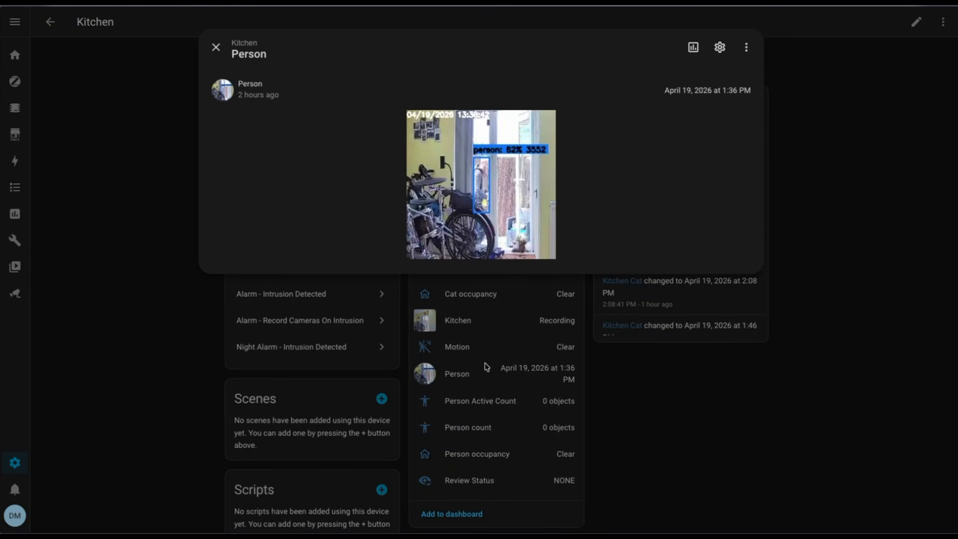
left_click(216, 47)
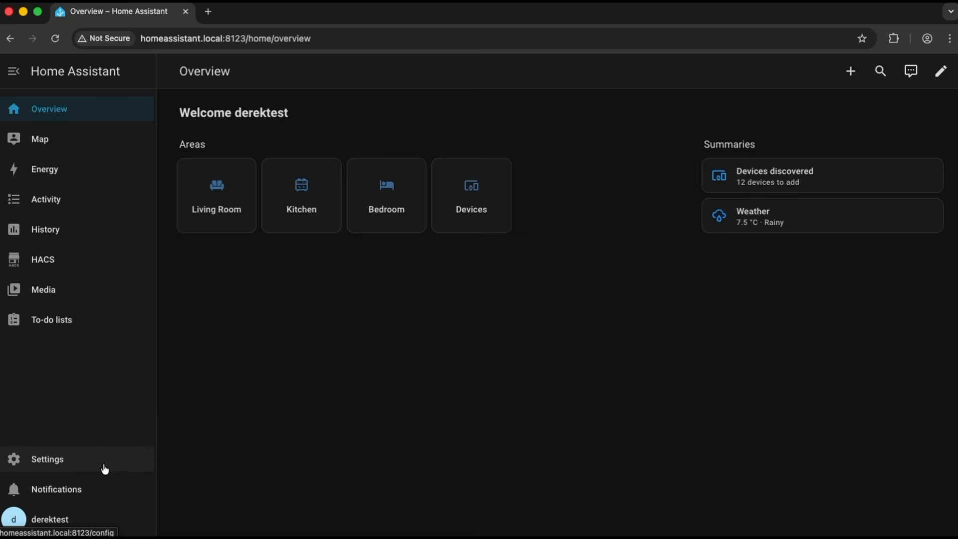
Search the Home Assistant app store for frigate
left_click(102, 467)
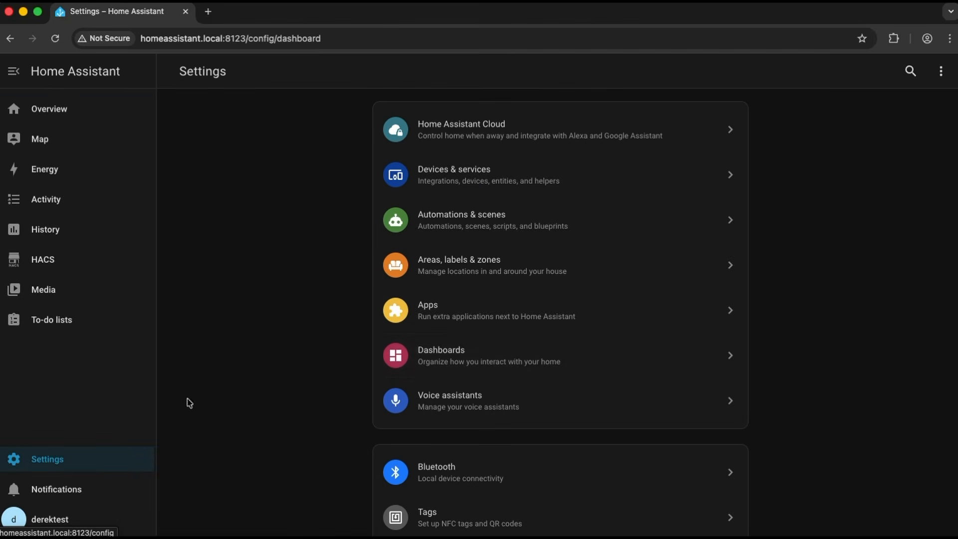
left_click(485, 325)
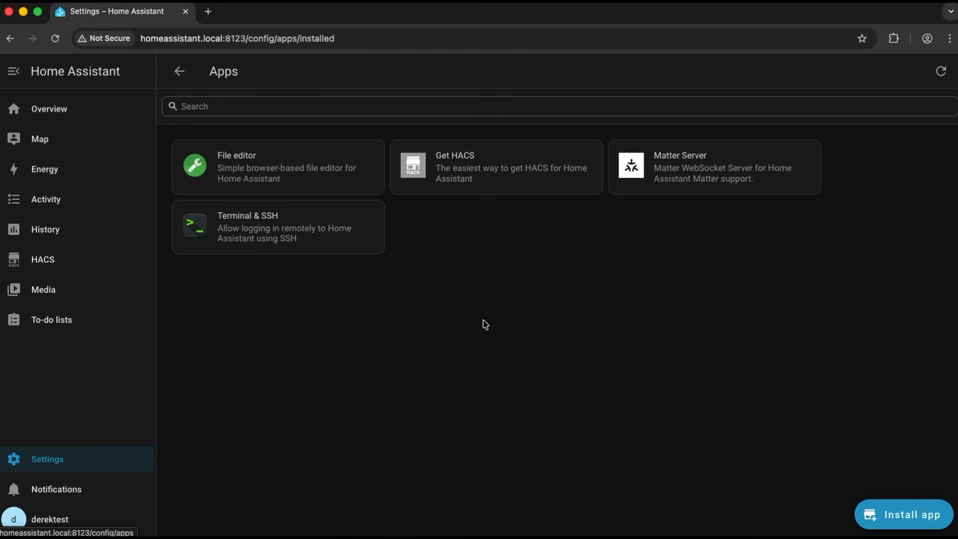
left_click(931, 525)
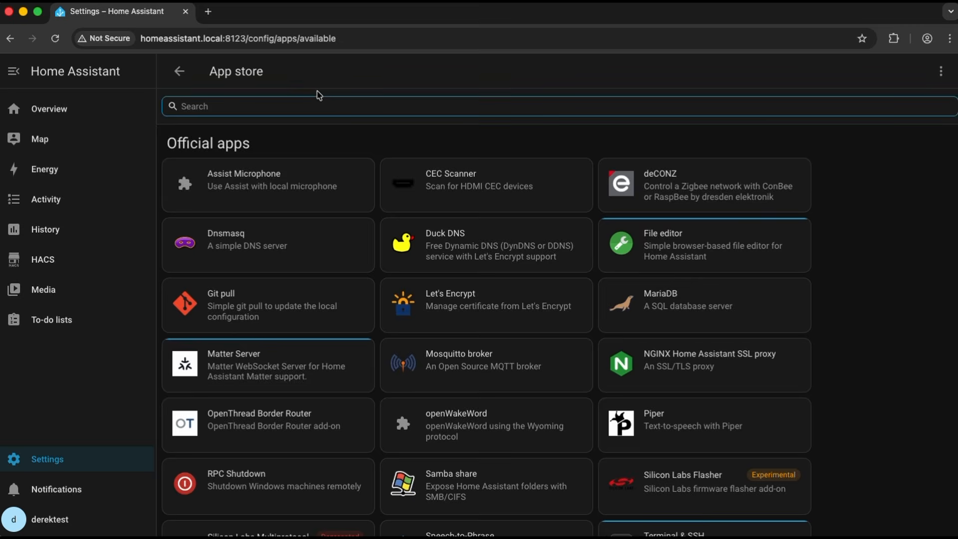
type("frigate")
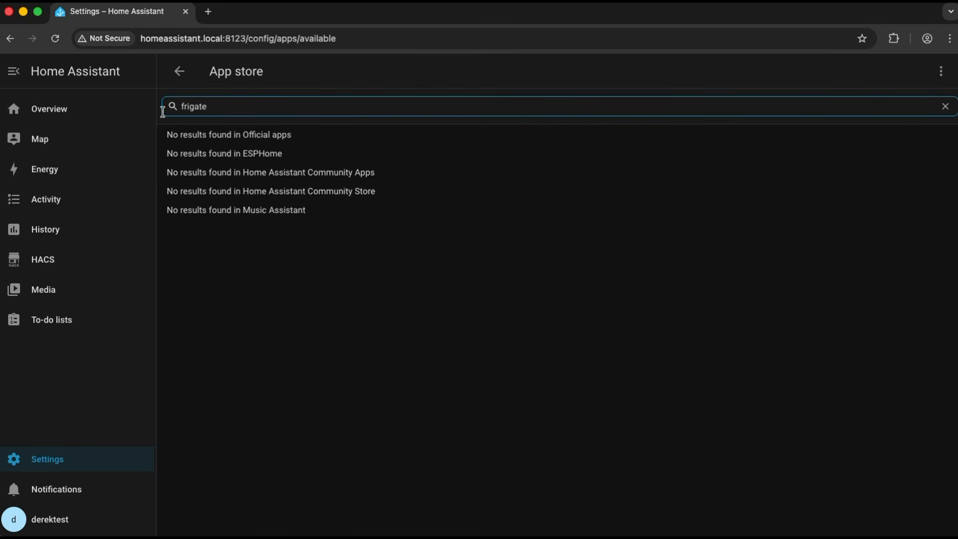
left_click(942, 72)
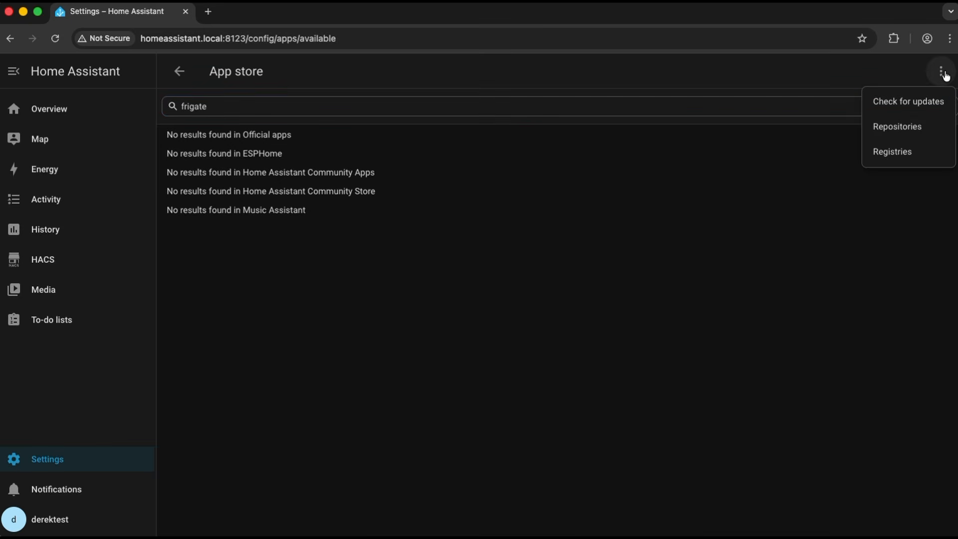
left_click(914, 133)
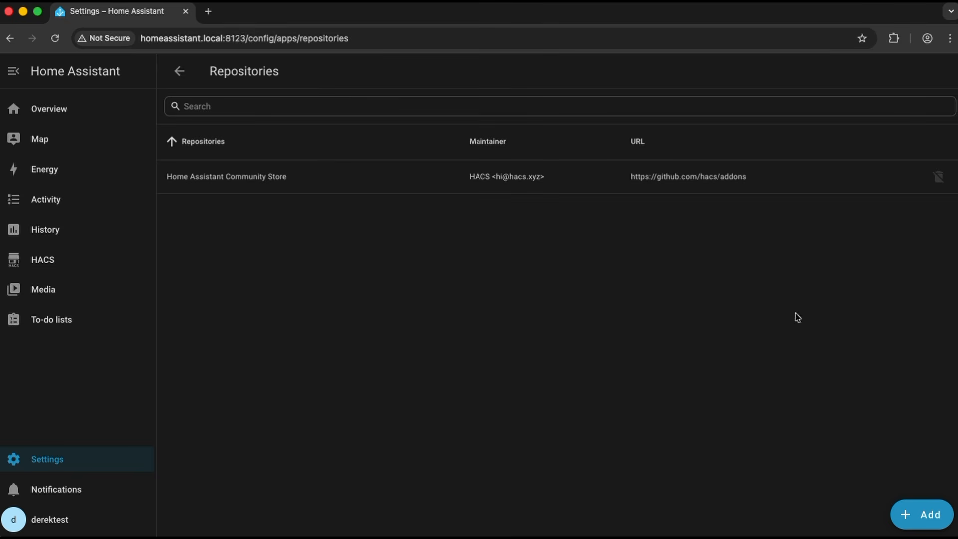
left_click(917, 518)
left_click(402, 293)
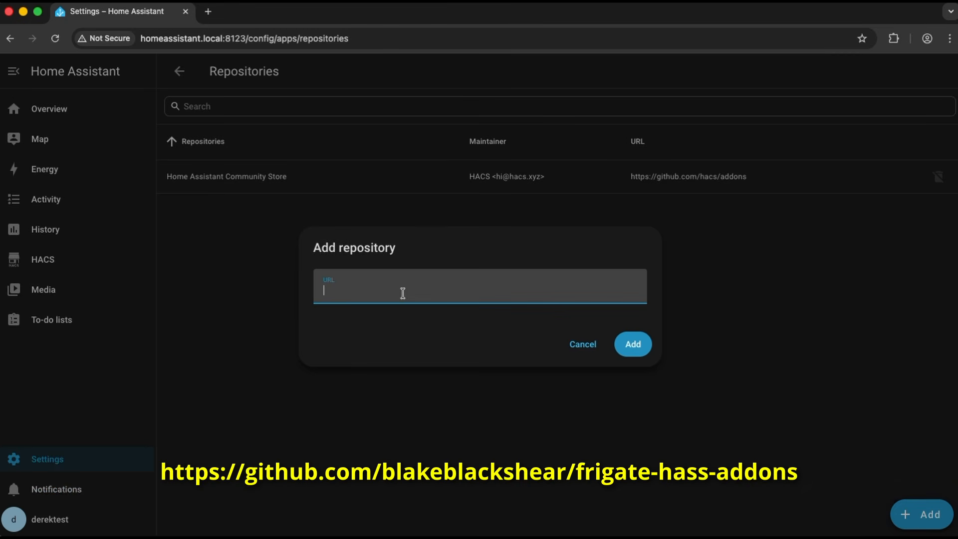
type("https://github.com/blakeblackshear/frigate-hass-addons")
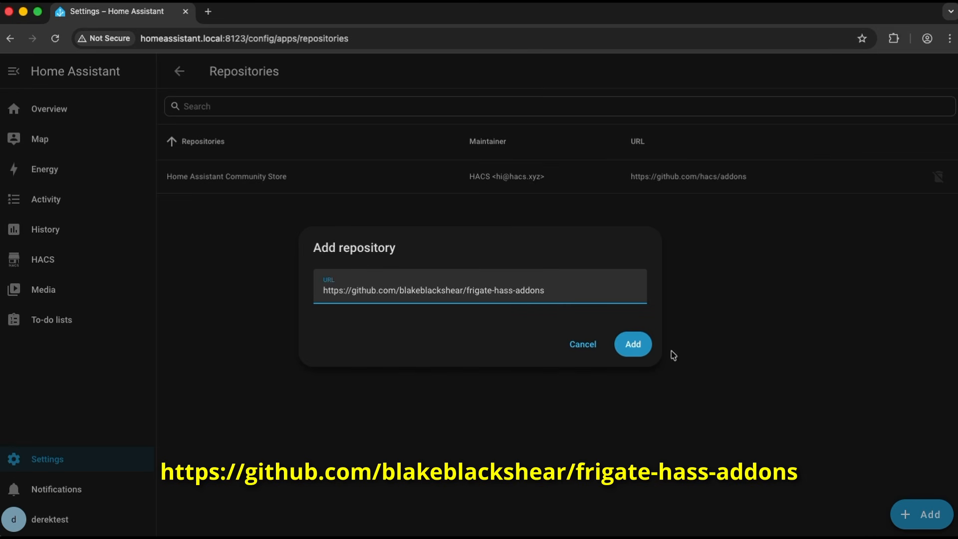
left_click(638, 348)
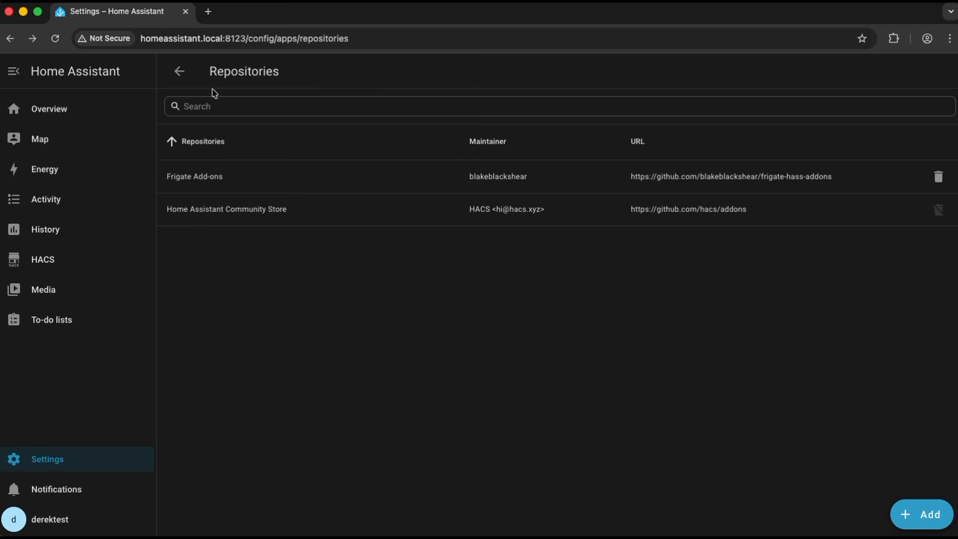
Search the app store for "fri" and install the Frigate (Full Access) app
left_click(179, 71)
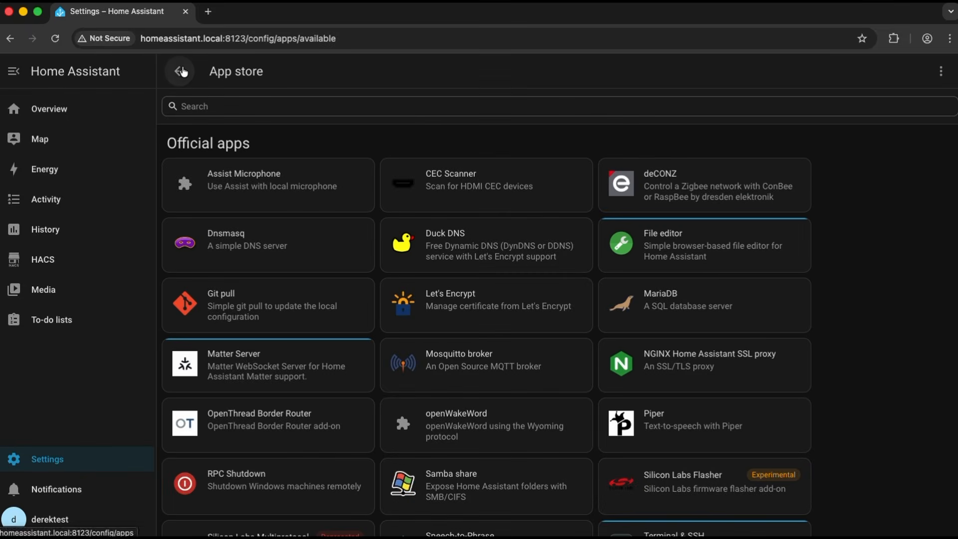
left_click(413, 105)
type("fri")
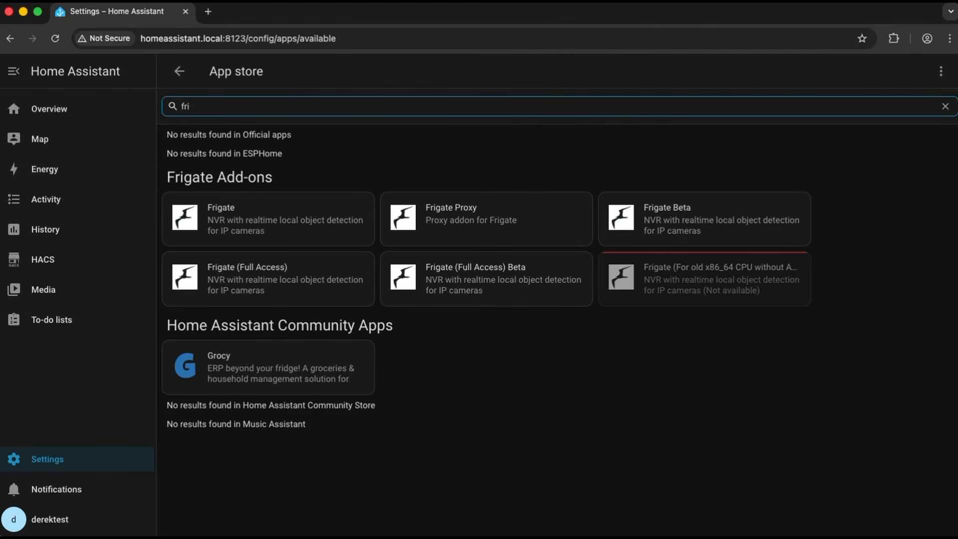
left_click(305, 277)
left_click(868, 316)
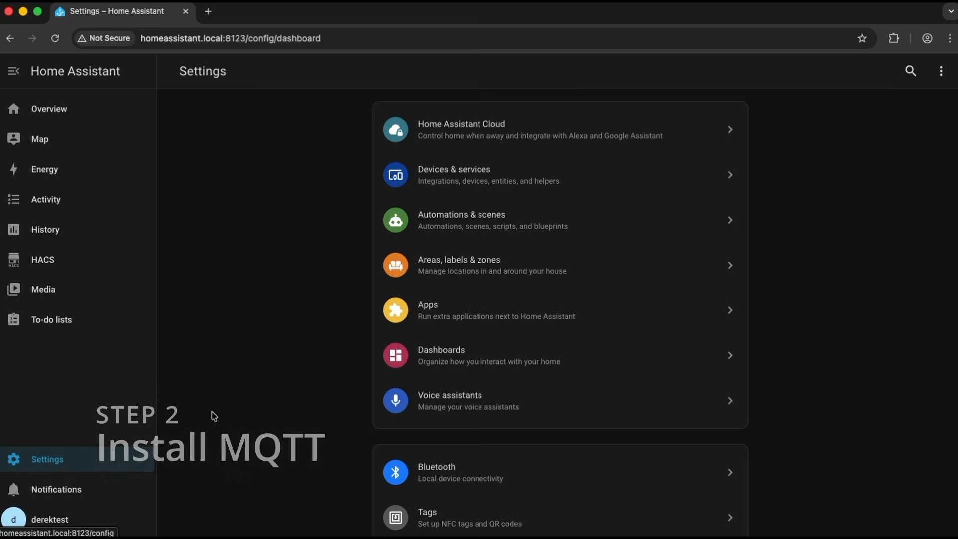
Find the Mosquitto broker in the app store by searching for mqtt, and install it
left_click(494, 321)
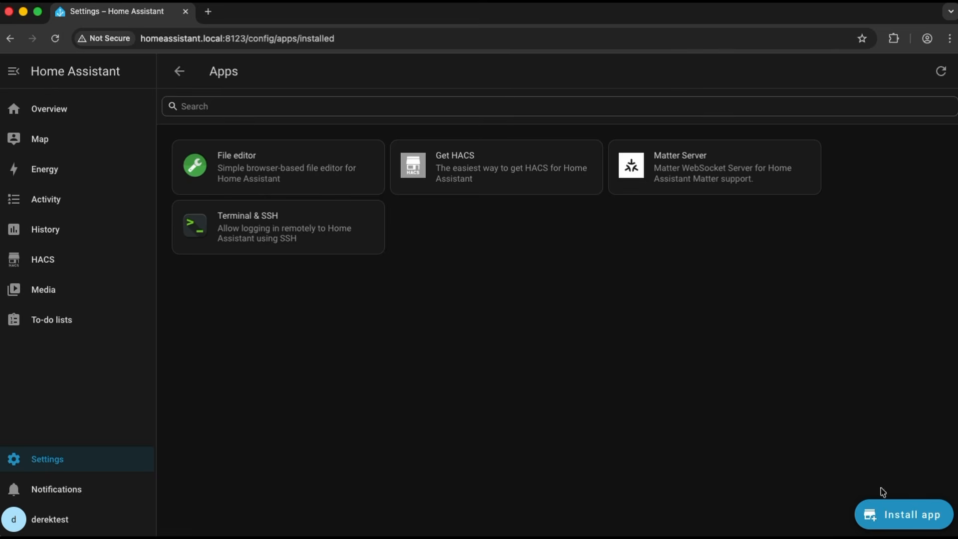
left_click(888, 509)
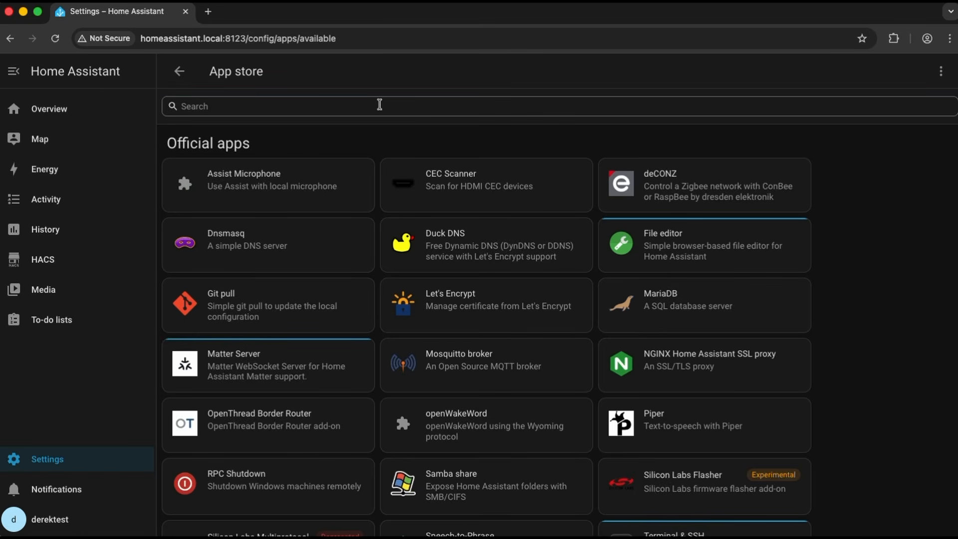
type("mqtt")
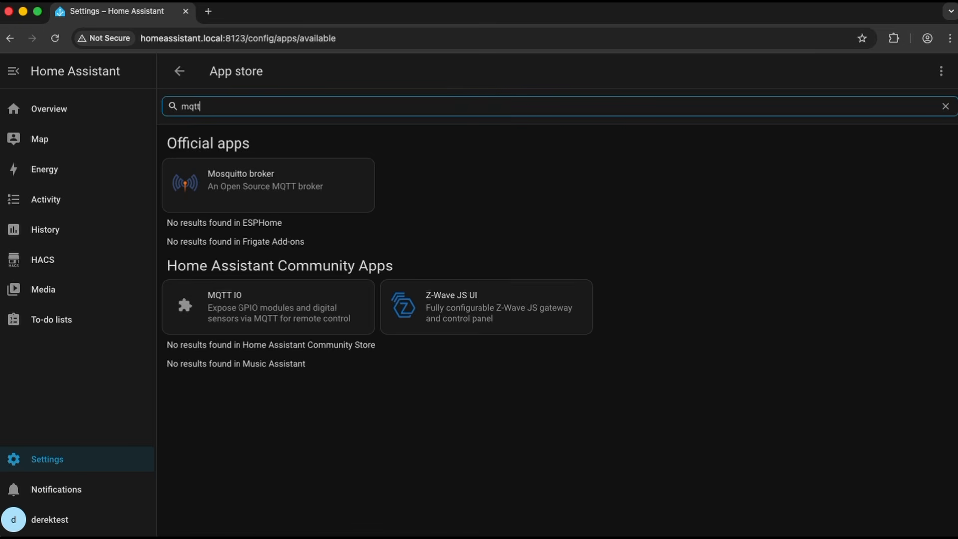
left_click(295, 182)
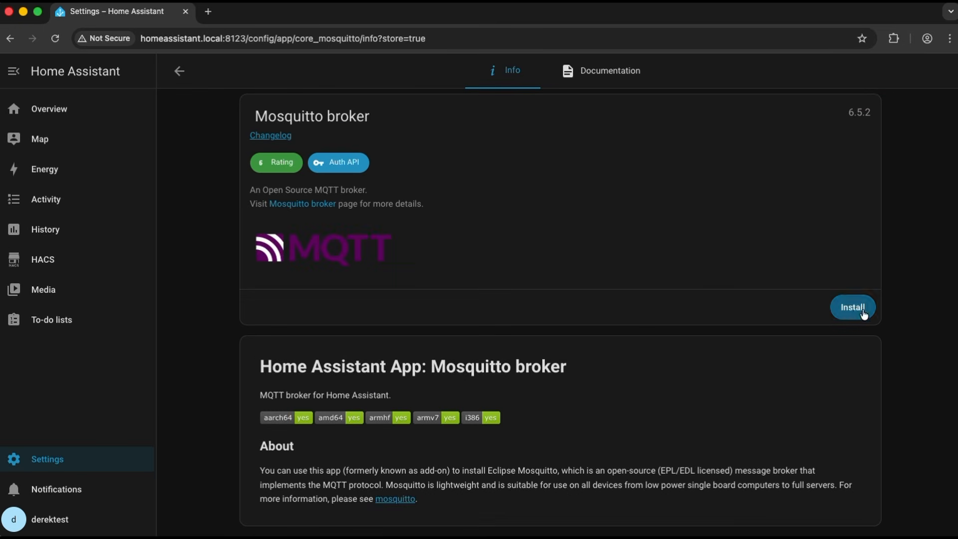
left_click(854, 308)
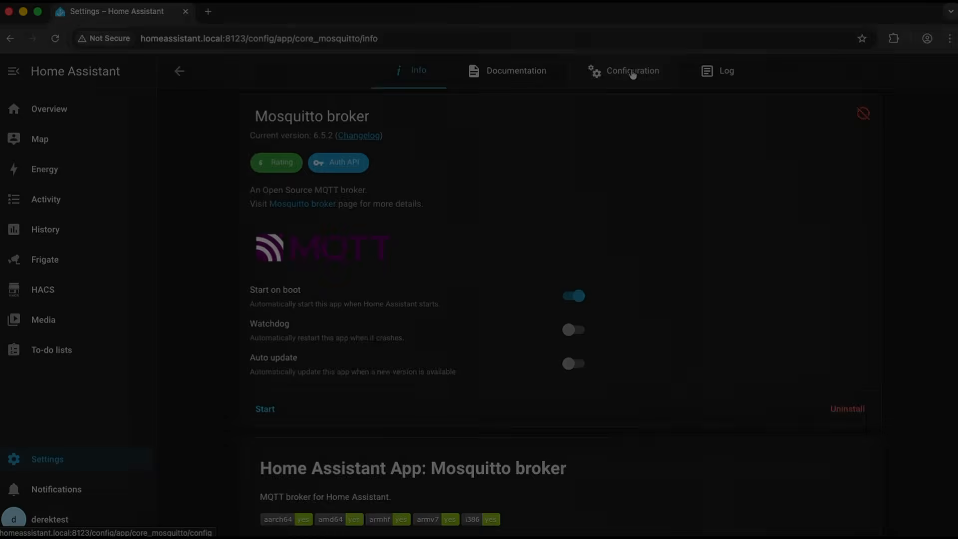
Add a login to the Mosquitto broker configuration with the username mqtt and the login password
left_click(624, 70)
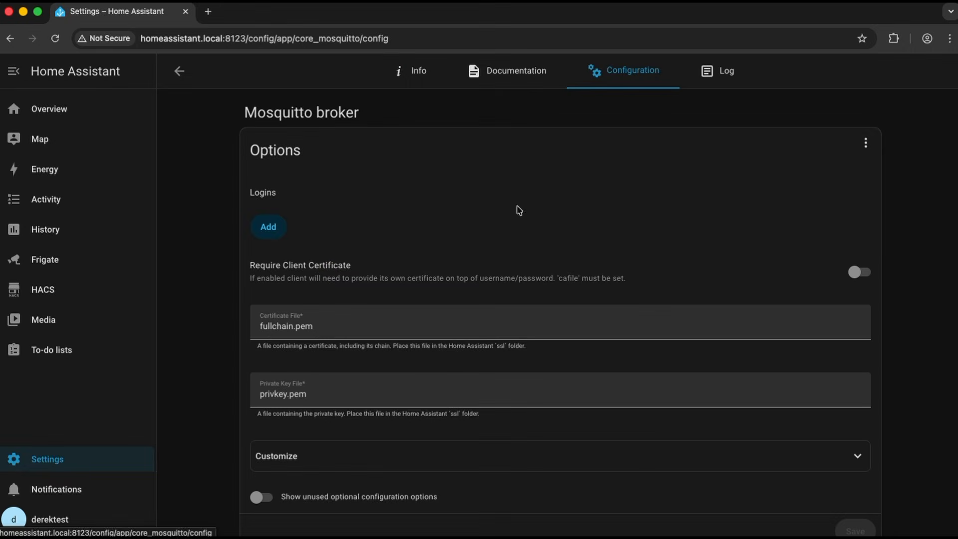
left_click(274, 233)
left_click(363, 220)
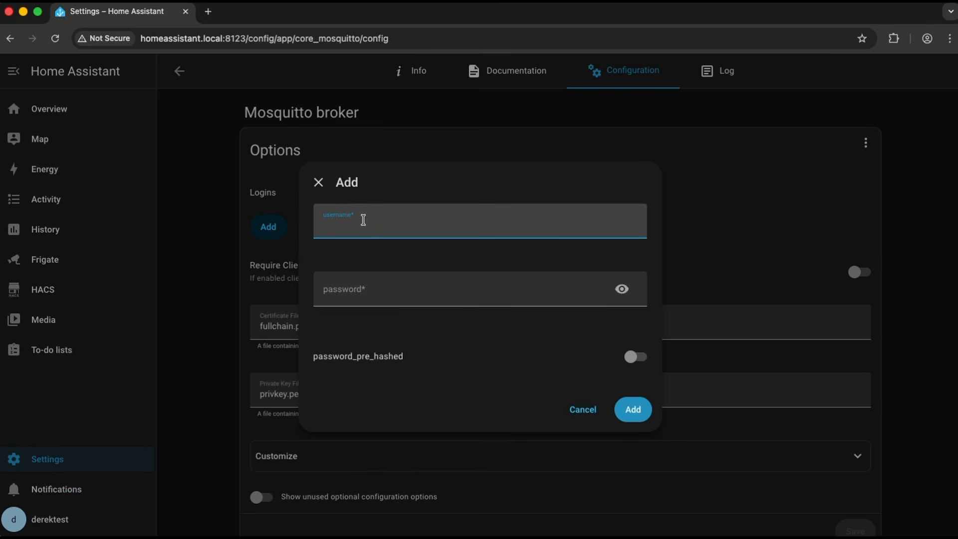
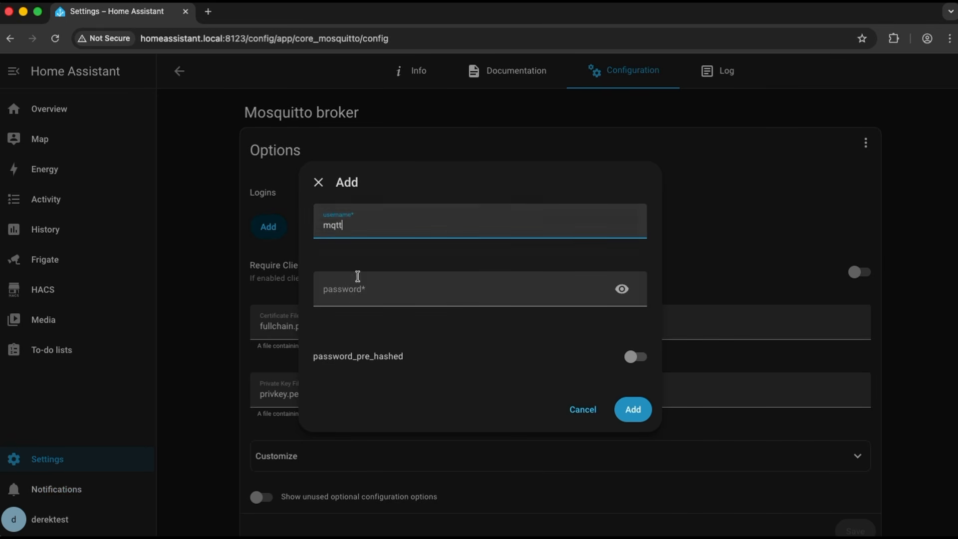
left_click(357, 295)
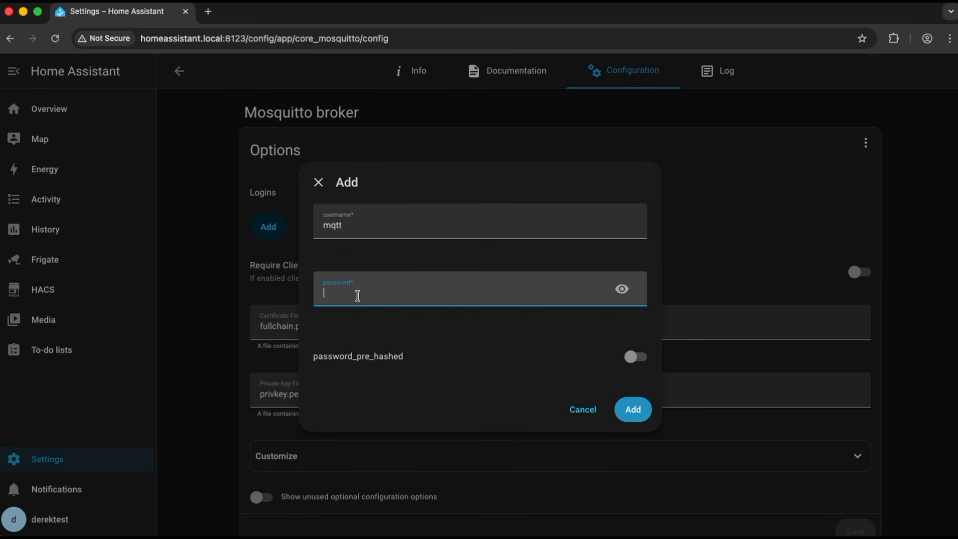
left_click(624, 290)
left_click(633, 410)
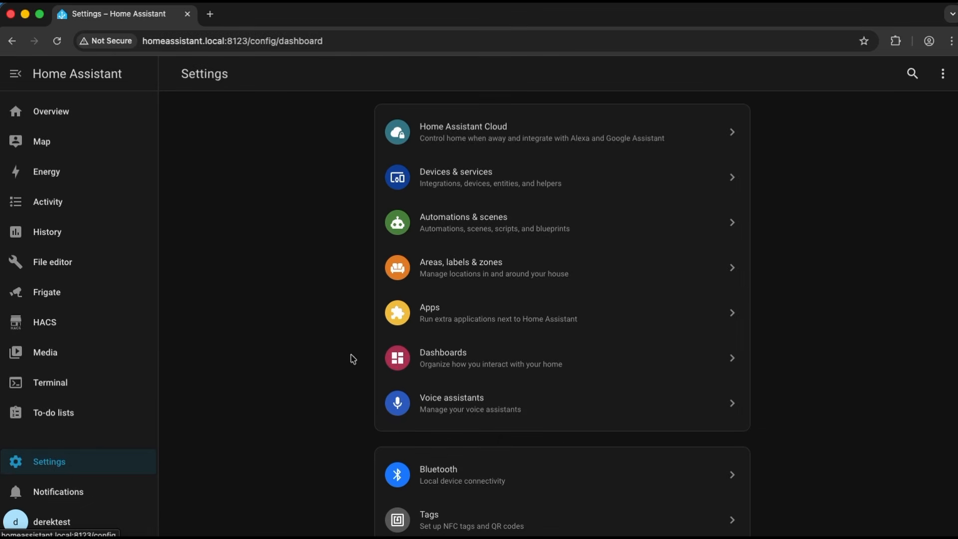
Look up the File editor app in the app store by searching for "file", and open the editor itself
left_click(460, 325)
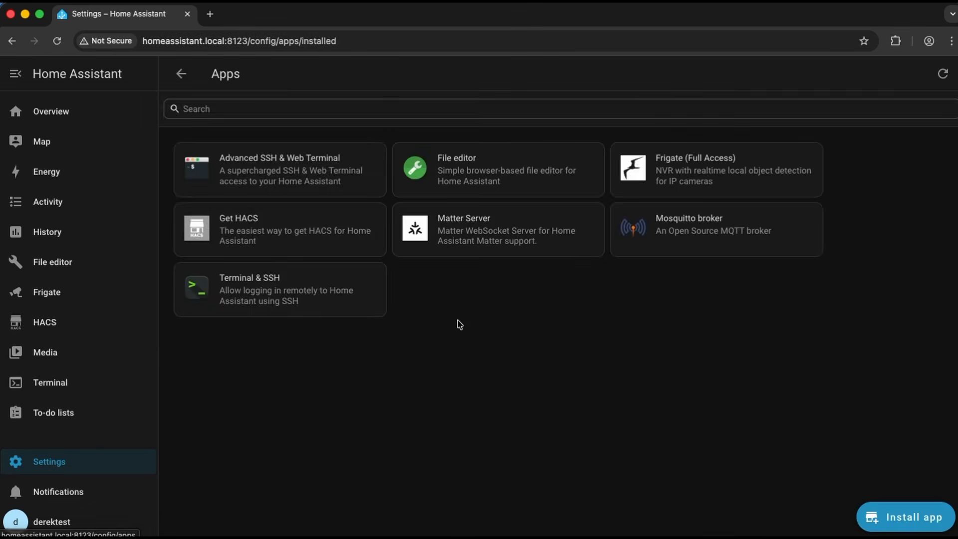
left_click(479, 166)
left_click(182, 75)
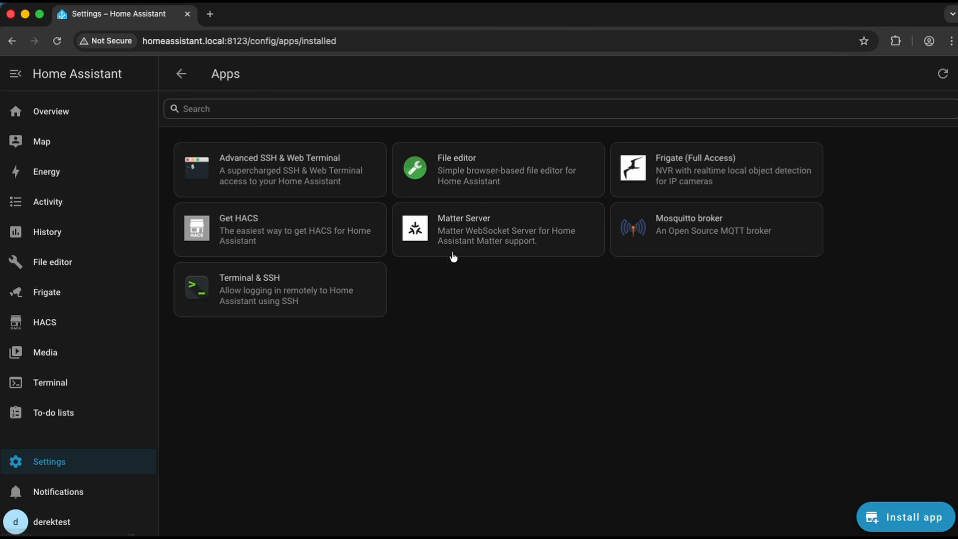
left_click(869, 530)
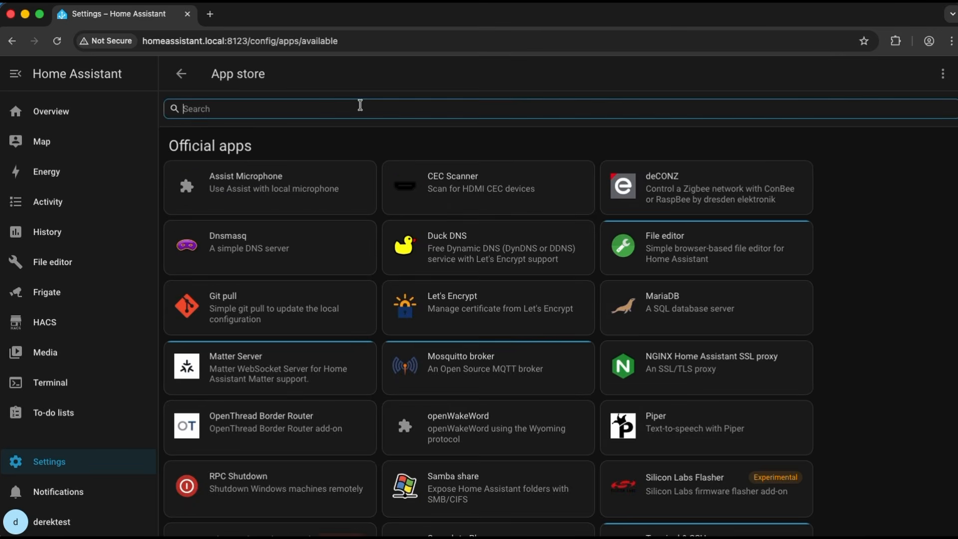
type("file")
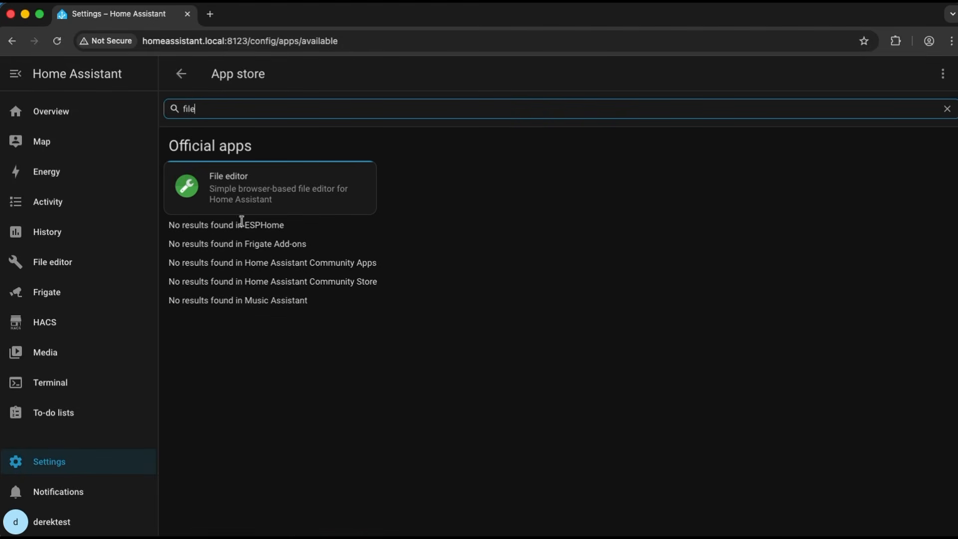
left_click(270, 189)
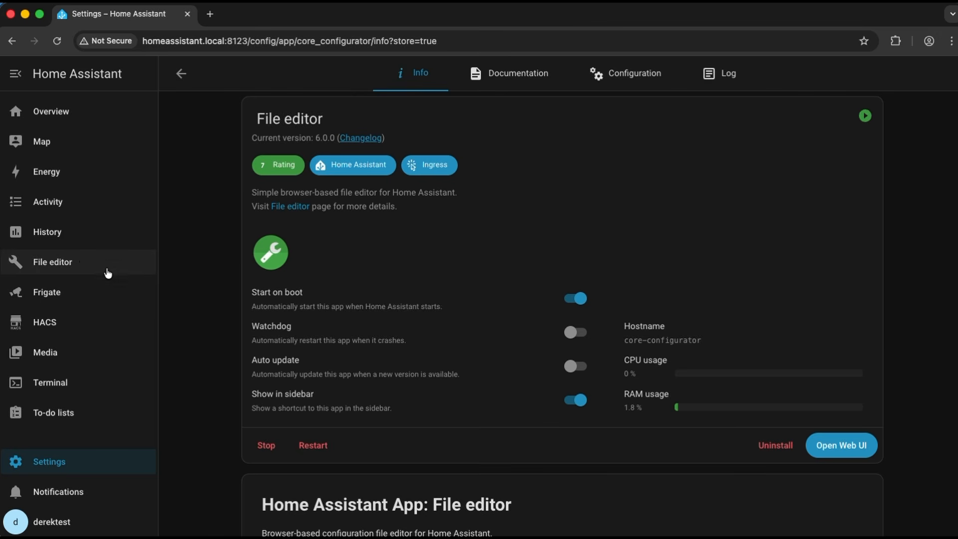
left_click(84, 262)
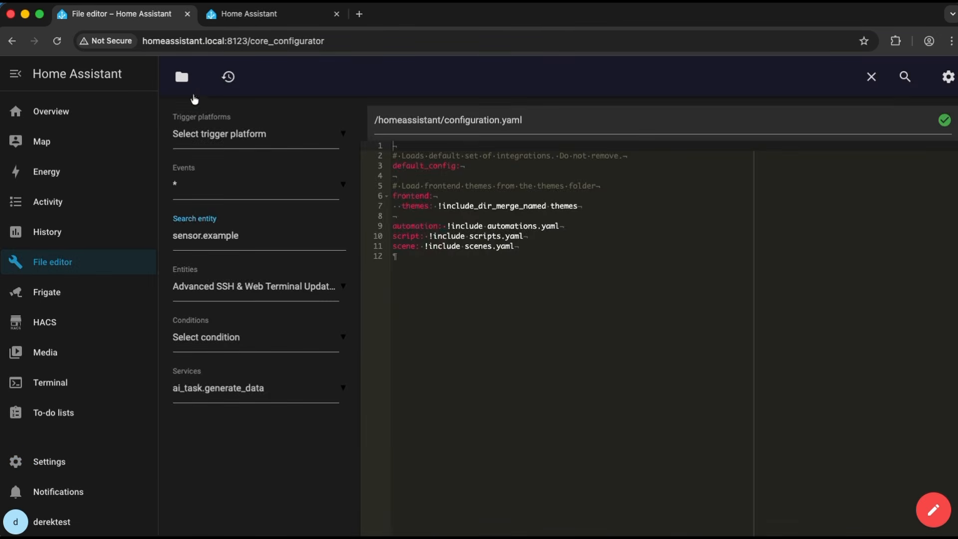
Append an #ffmpeg comment and an ffmpeg: entry below the scene line of configuration.yaml and save the file
left_click(182, 77)
left_click(496, 252)
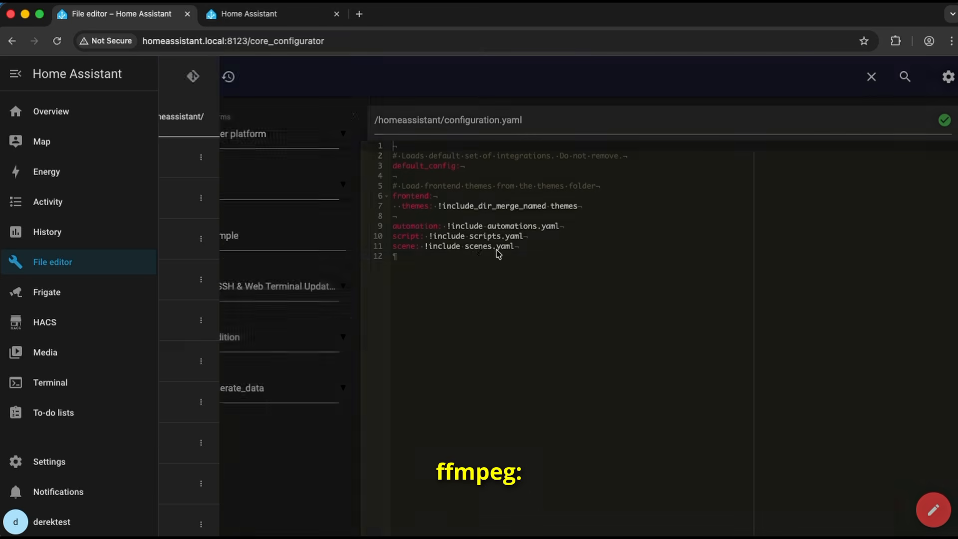
type("#ffmpeg ffmpeg:")
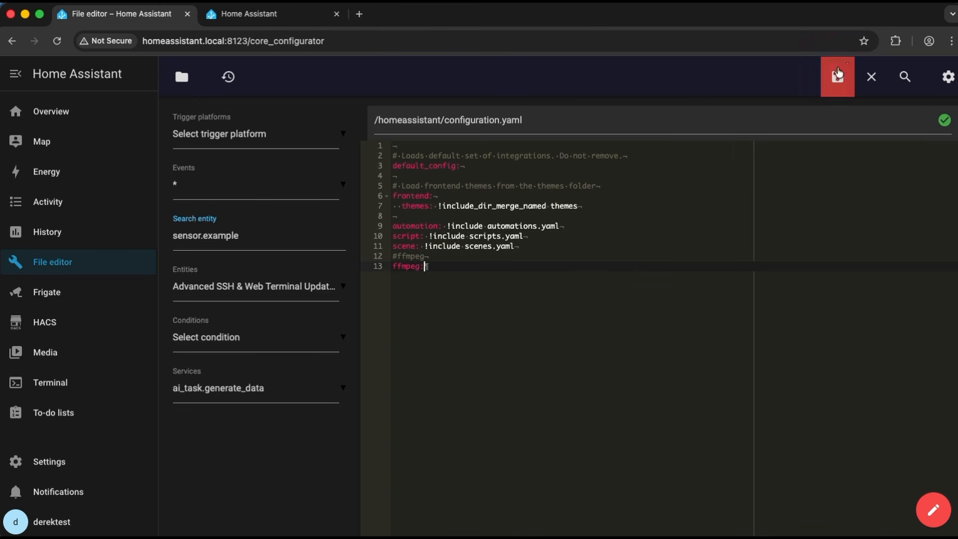
left_click(843, 72)
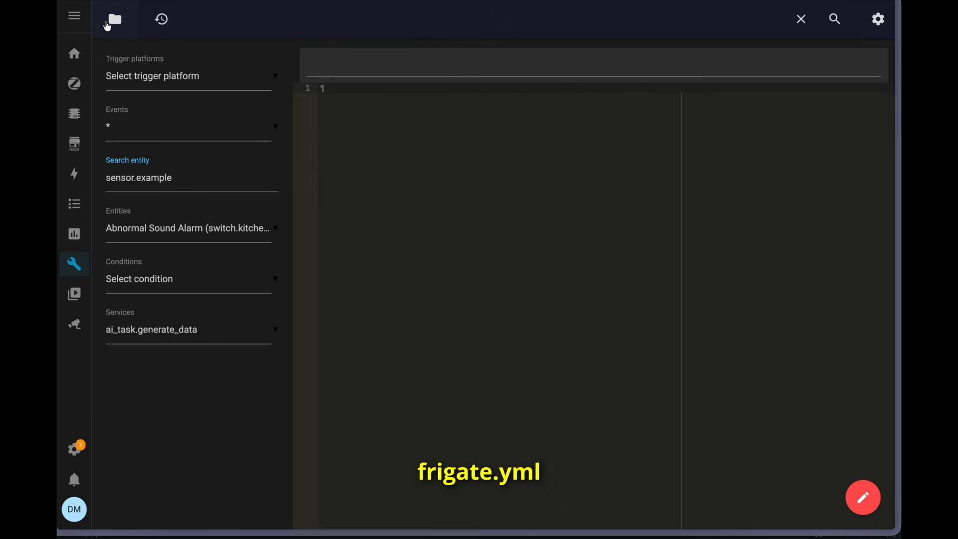
Create a new file named frigate.yml in the homeassistant folder
left_click(107, 24)
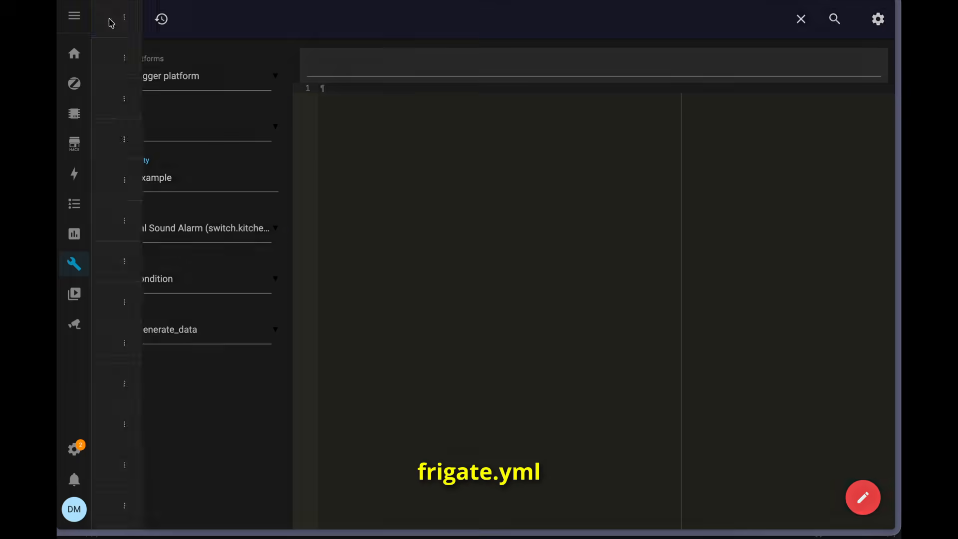
scroll(251, 79, "up", 5)
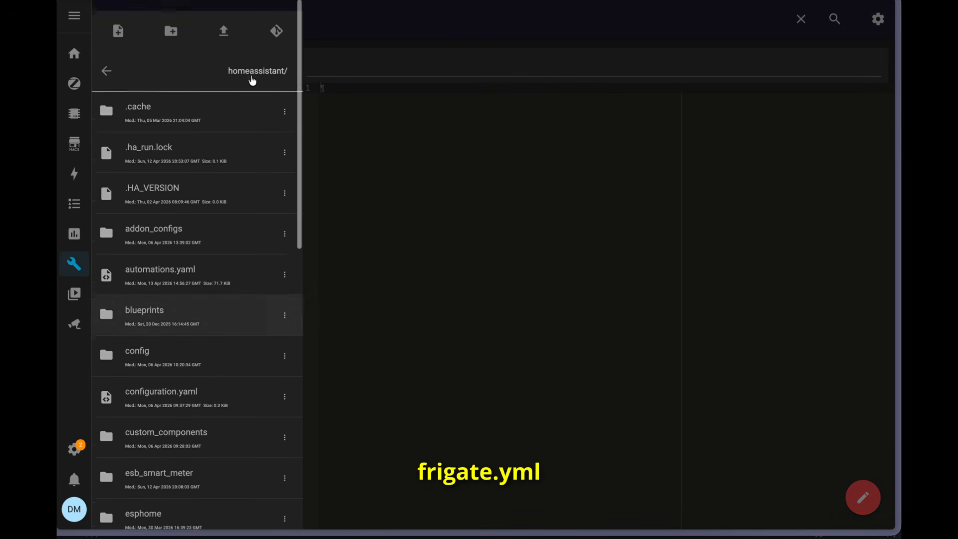
left_click(119, 18)
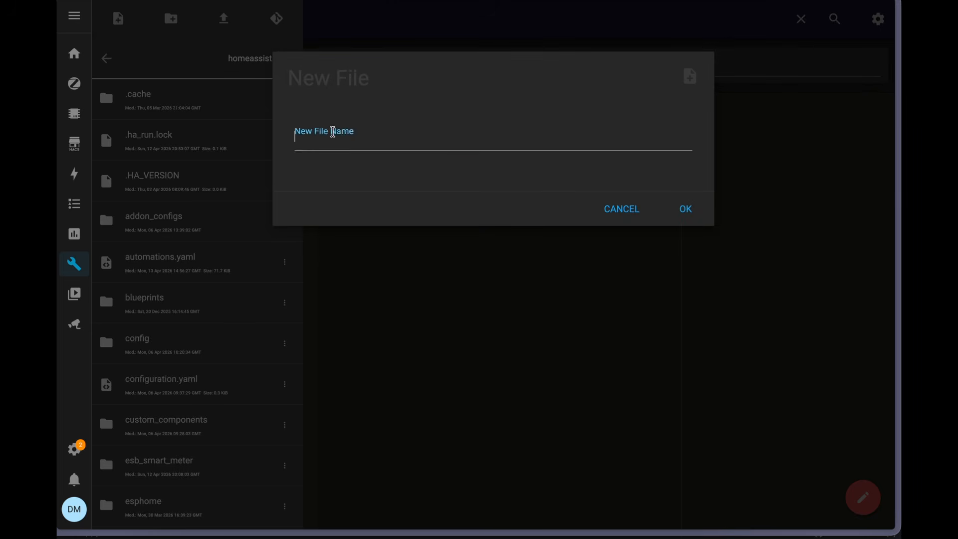
left_click(332, 132)
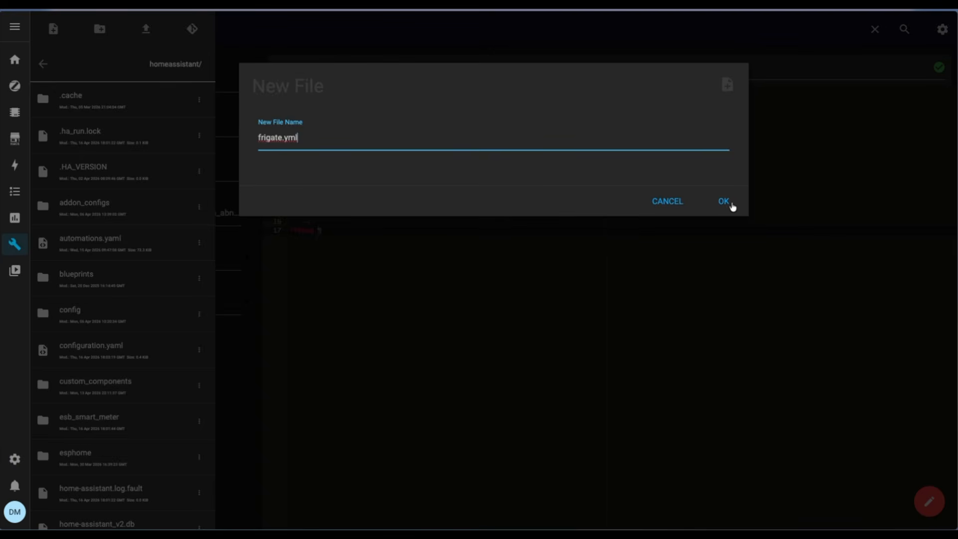
left_click(732, 206)
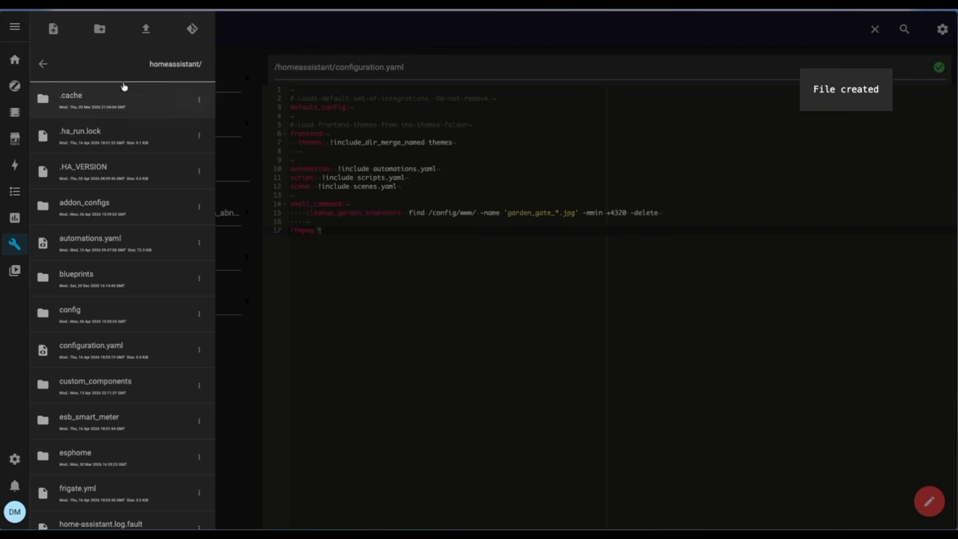
Paste the Frigate configuration into frigate.yml, including the MQTT user and password, camera streams, detection, recording and person tracking, and save it
scroll(128, 130, "down", 2)
left_click(130, 444)
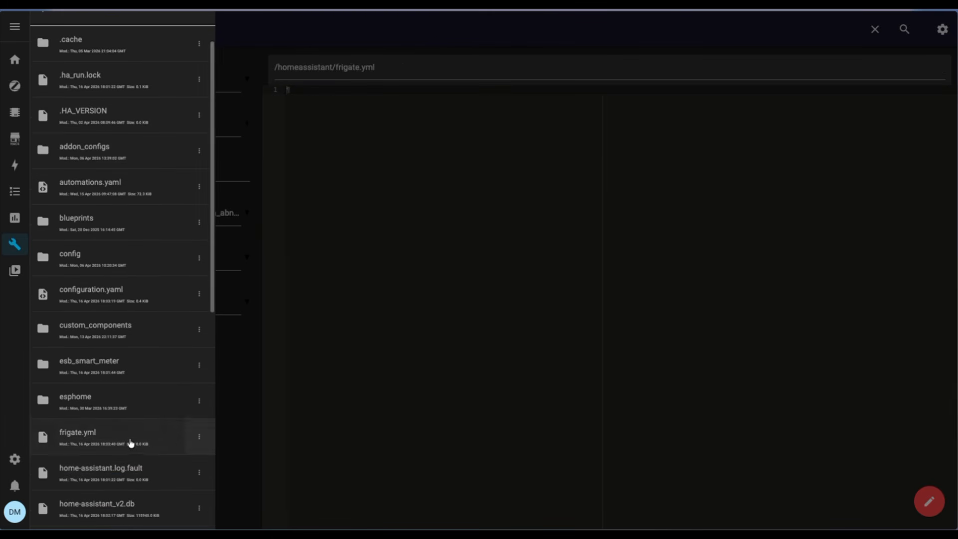
left_click(516, 220)
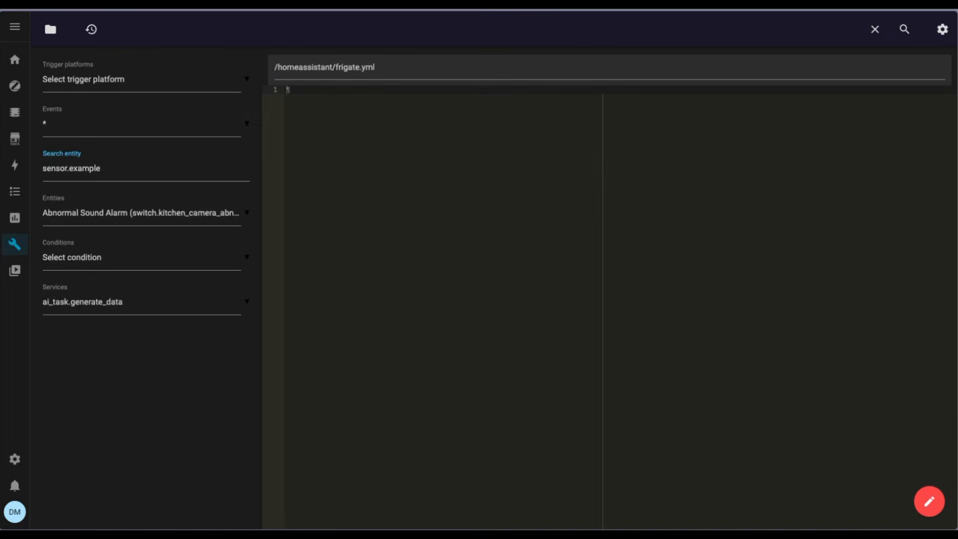
key("ctrl+v")
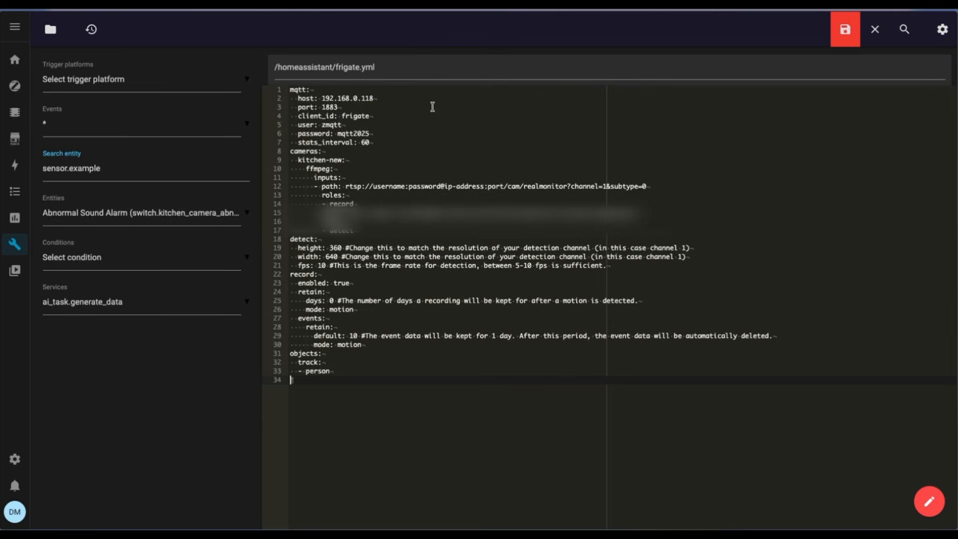
left_click(839, 40)
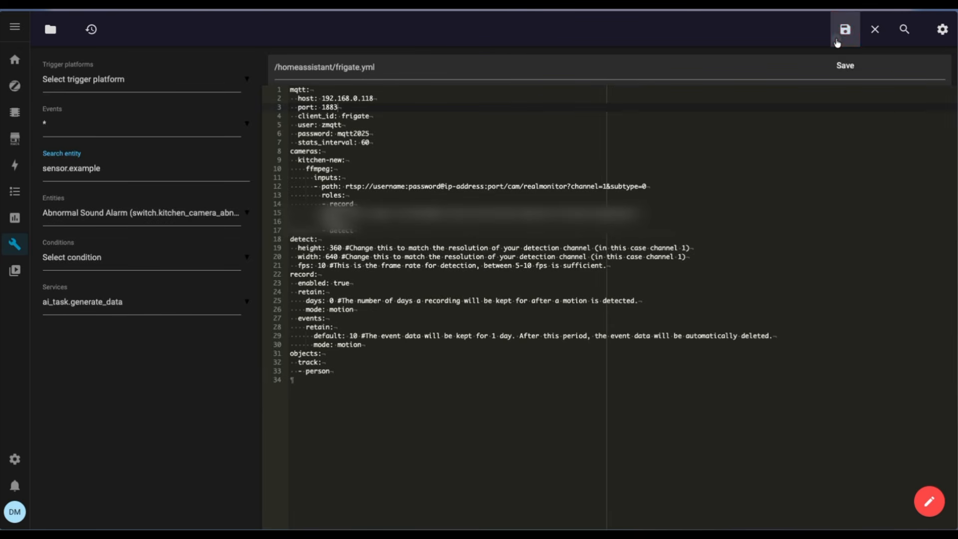
Review the MQTT connection settings and the username, password, IP address and port parts of the kitchen-new camera's RTSP path
left_click(502, 134)
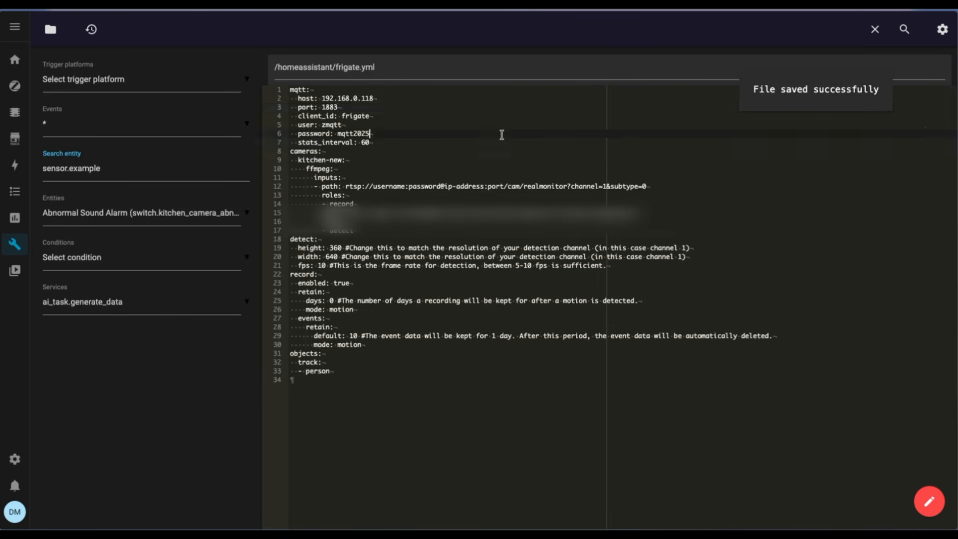
left_click_drag(321, 99, 339, 107)
left_click(327, 108)
double_click(329, 126)
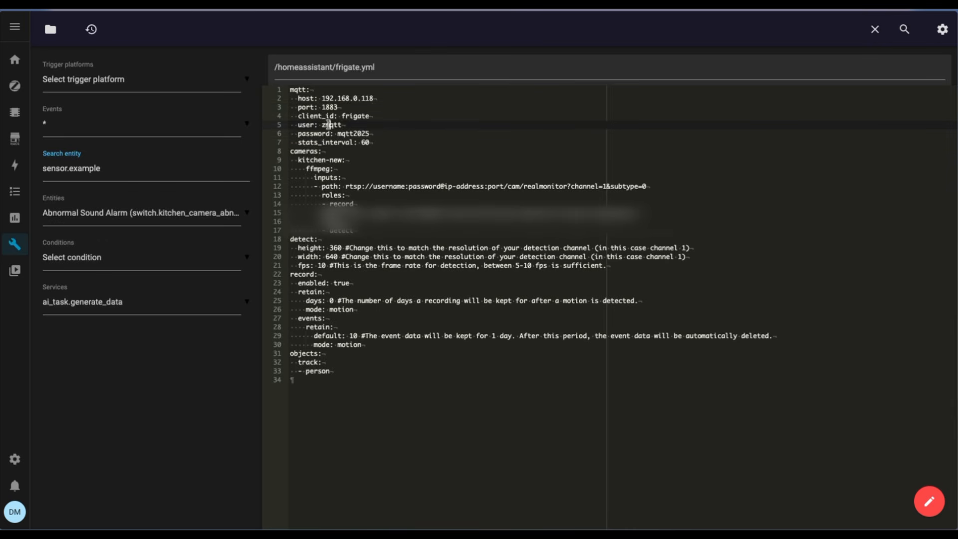
double_click(356, 133)
left_click(371, 161)
double_click(353, 186)
double_click(392, 186)
double_click(419, 185)
left_click_drag(444, 186, 484, 186)
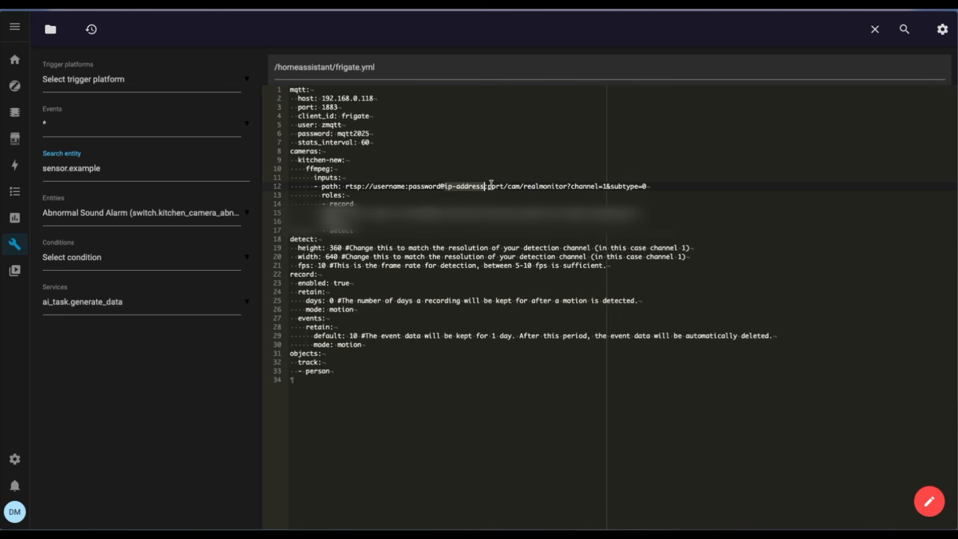
double_click(492, 186)
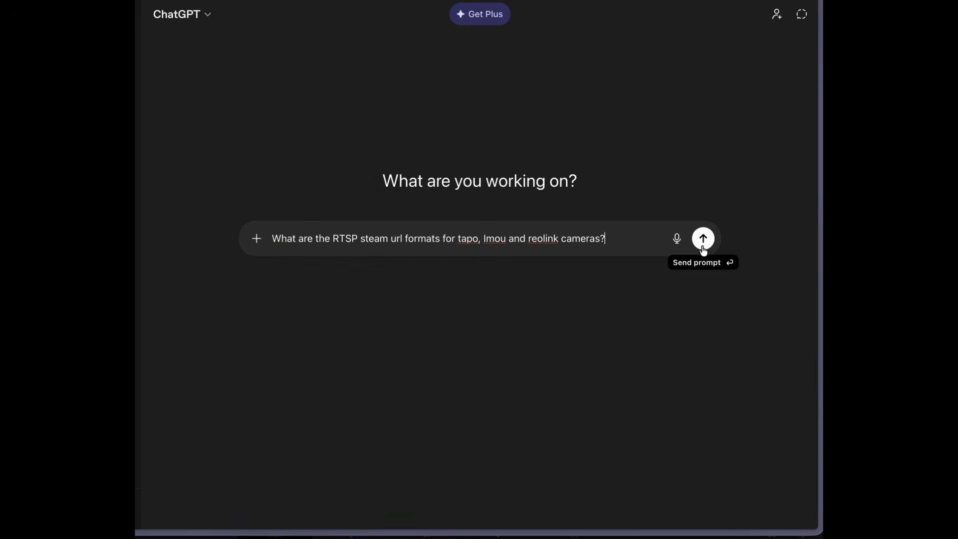
Ask ChatGPT for the RTSP stream URL formats of Tapo, Imou and Reolink cameras and read through the answer
left_click(704, 249)
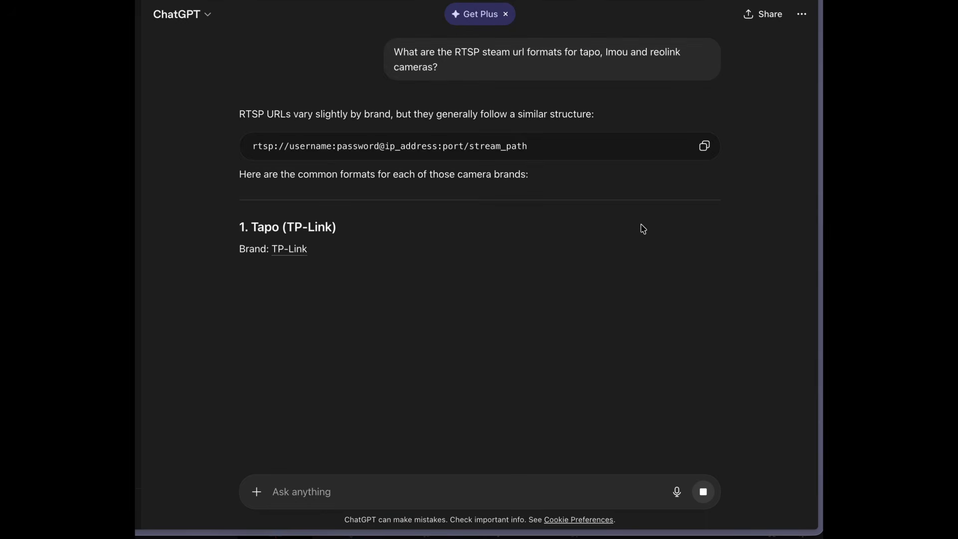
scroll(637, 253, "down", 2)
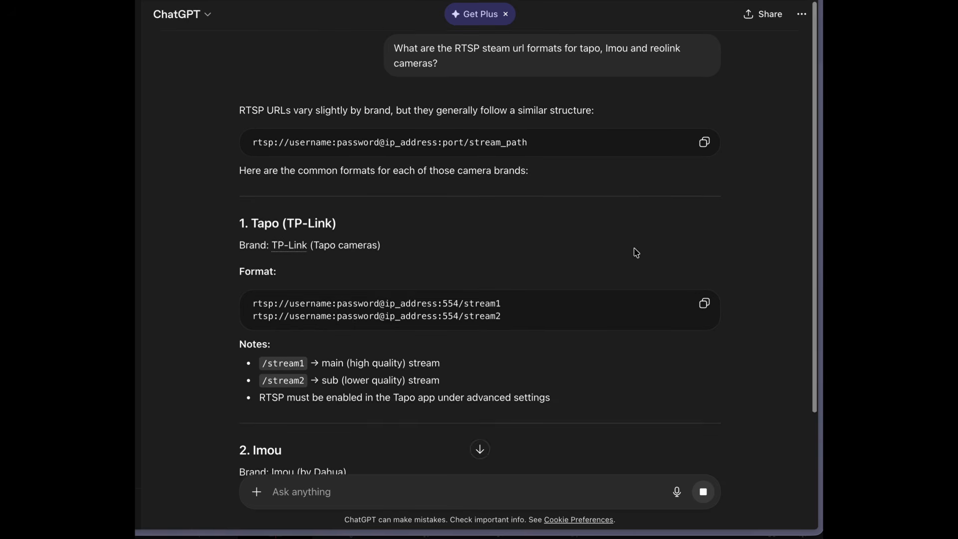
scroll(636, 253, "down", 1)
scroll(620, 313, "down", 2)
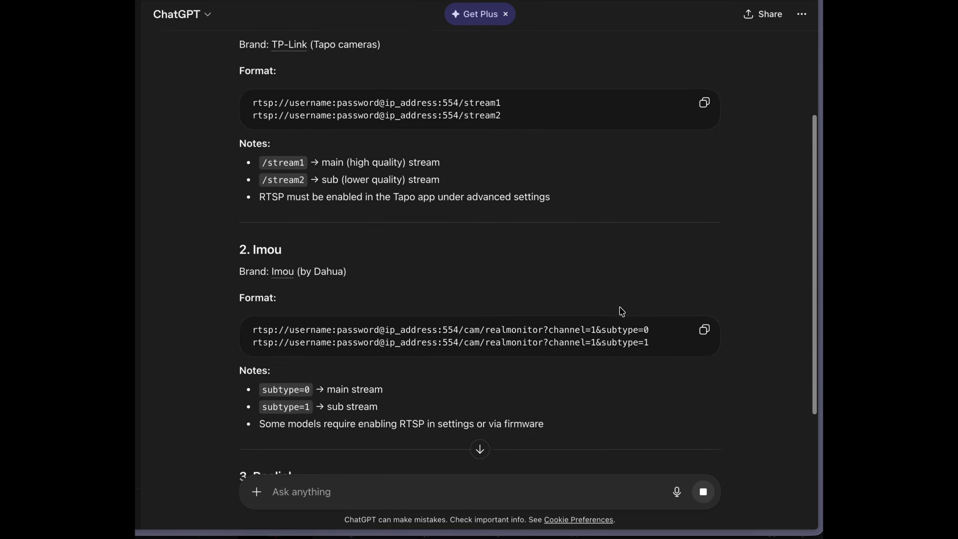
scroll(621, 310, "down", 4)
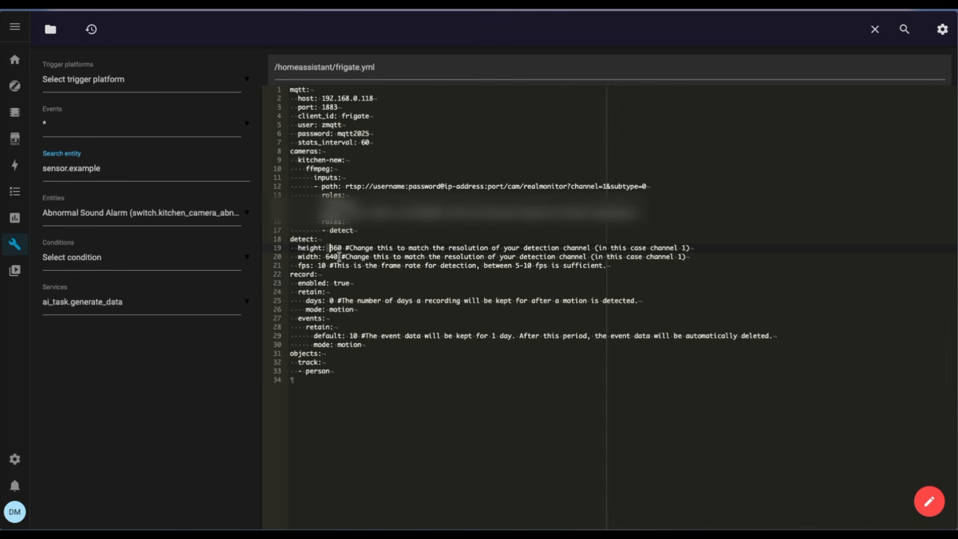
Check the detection frame rate and the recording and retention settings in frigate.yml
left_click(556, 271)
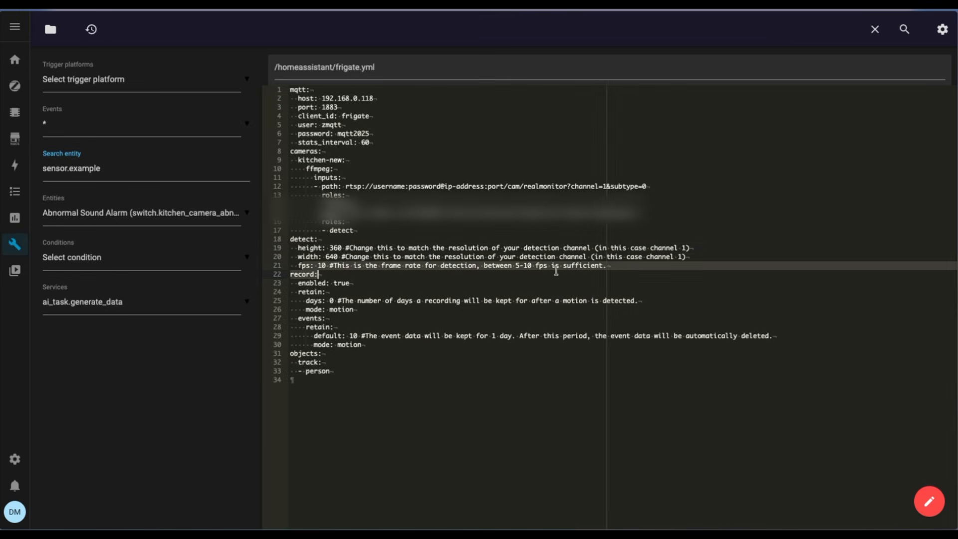
left_click(633, 271)
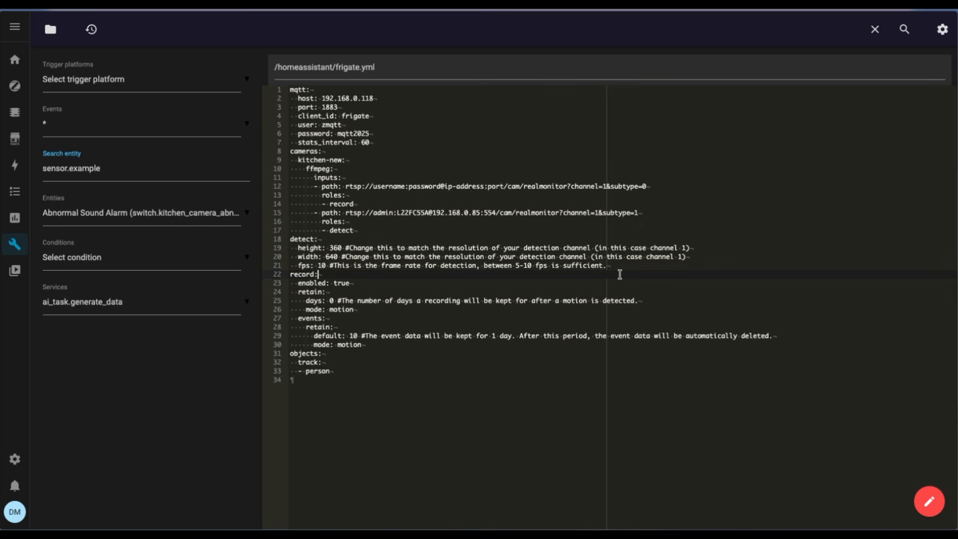
left_click(301, 283)
double_click(308, 293)
Add cat below person in the tracked objects list of frigate.yml
left_click(291, 354)
double_click(307, 363)
left_click(341, 372)
key("Return")
type("- cat")
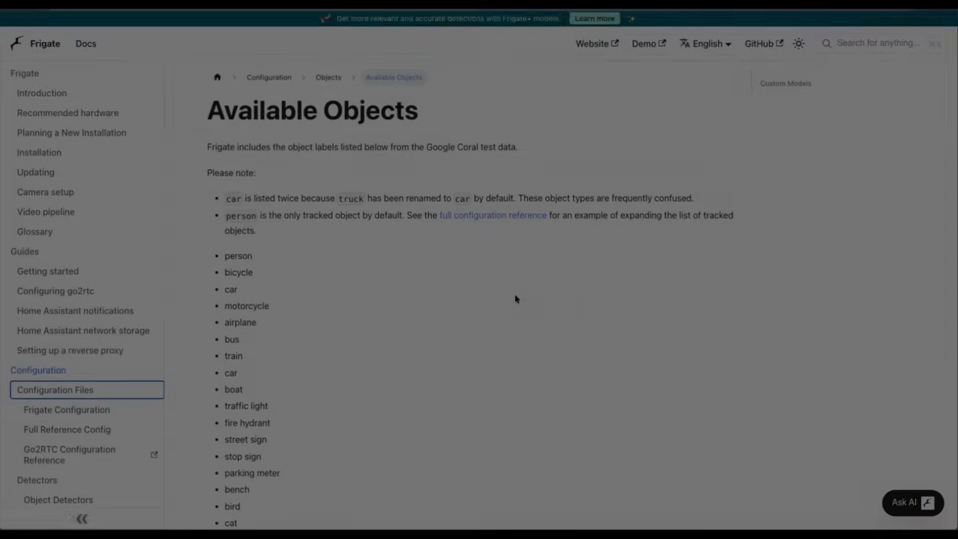
Consult the list of available objects in the Frigate documentation and save the changes to frigate.yml
scroll(516, 300, "down", 5)
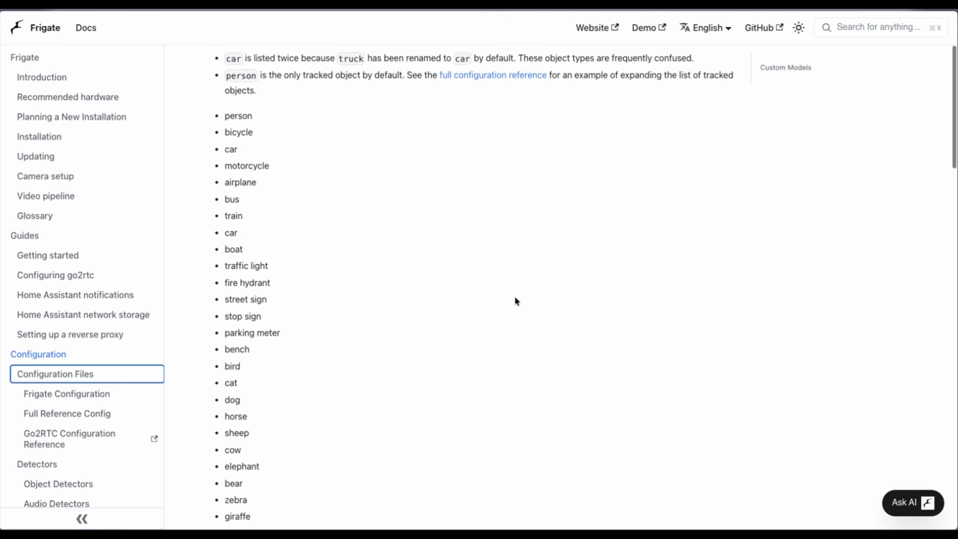
scroll(516, 301, "down", 5)
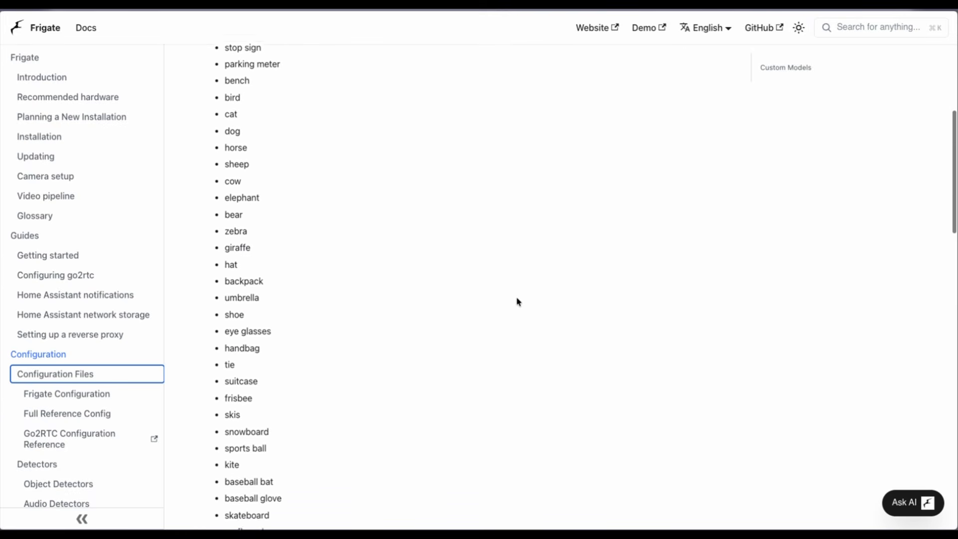
scroll(517, 302, "down", 5)
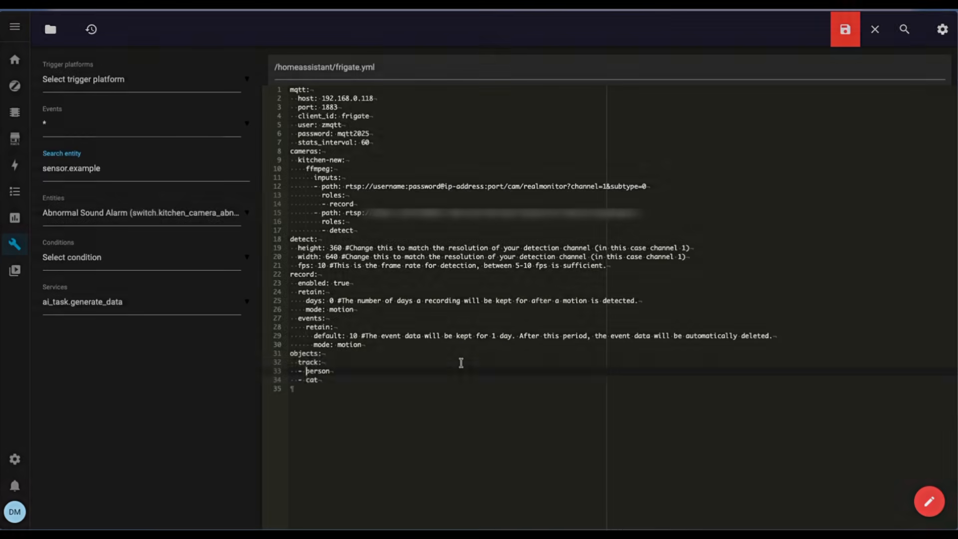
left_click(460, 364)
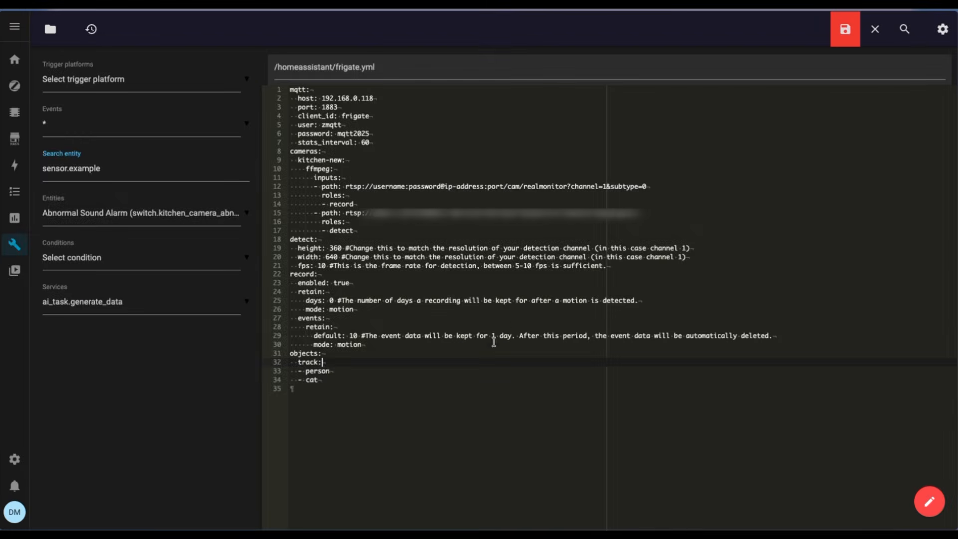
left_click(846, 29)
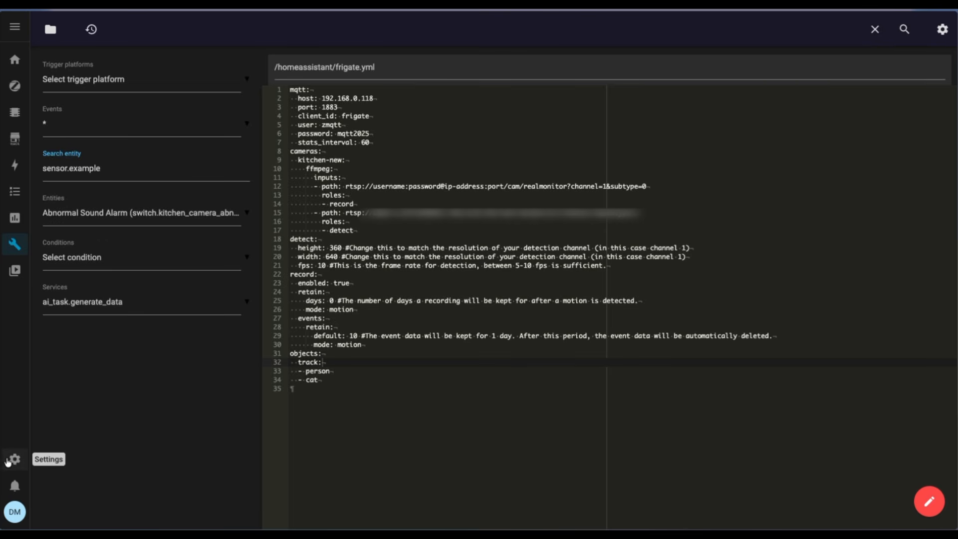
Run the configuration check in the YAML section of Home Assistant's developer tools
left_click(15, 459)
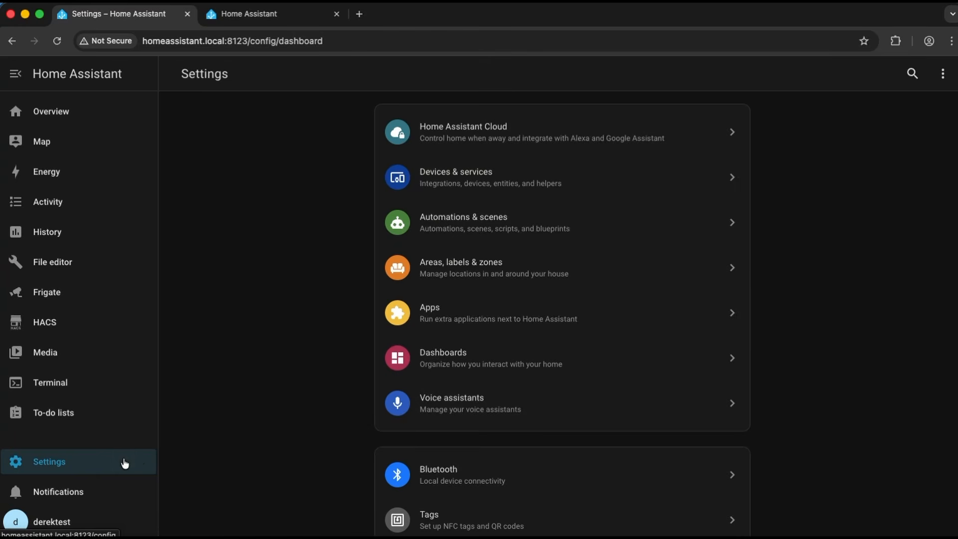
scroll(604, 418, "down", 5)
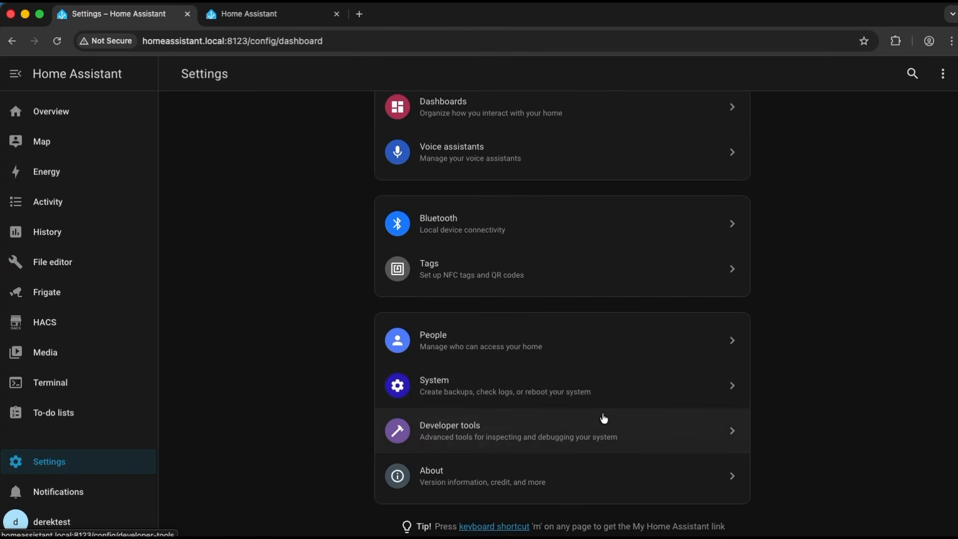
left_click(542, 431)
scroll(505, 361, "up", 5)
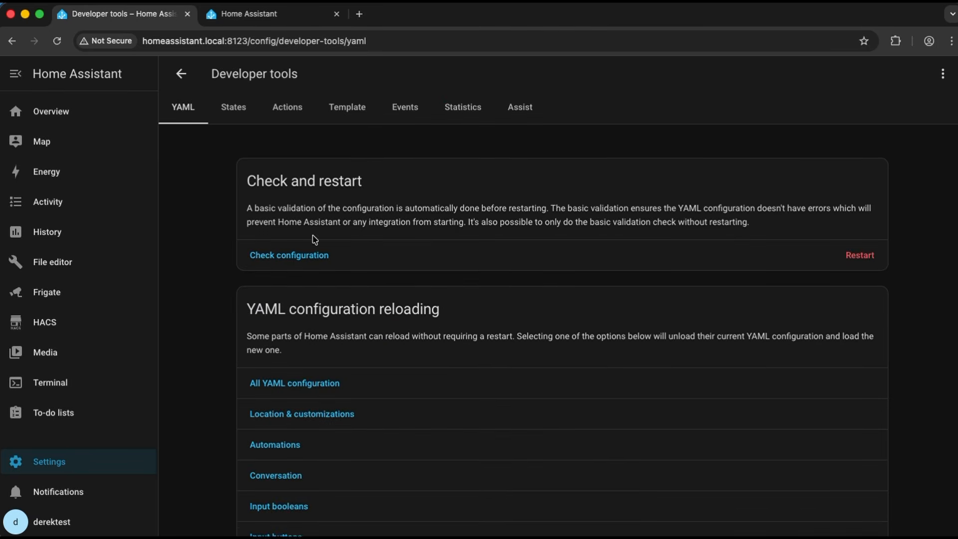
left_click(310, 248)
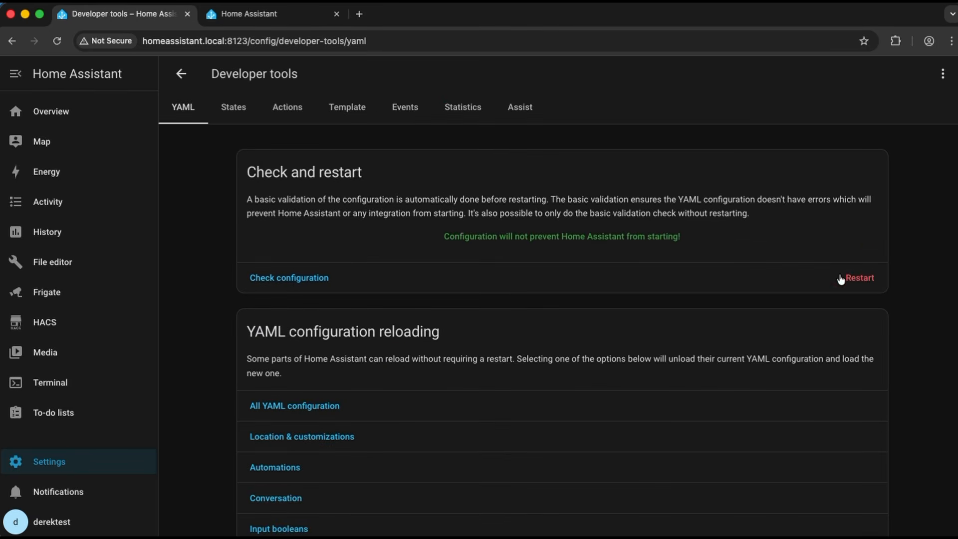
Restart Home Assistant and confirm the restart
left_click(843, 279)
left_click(482, 315)
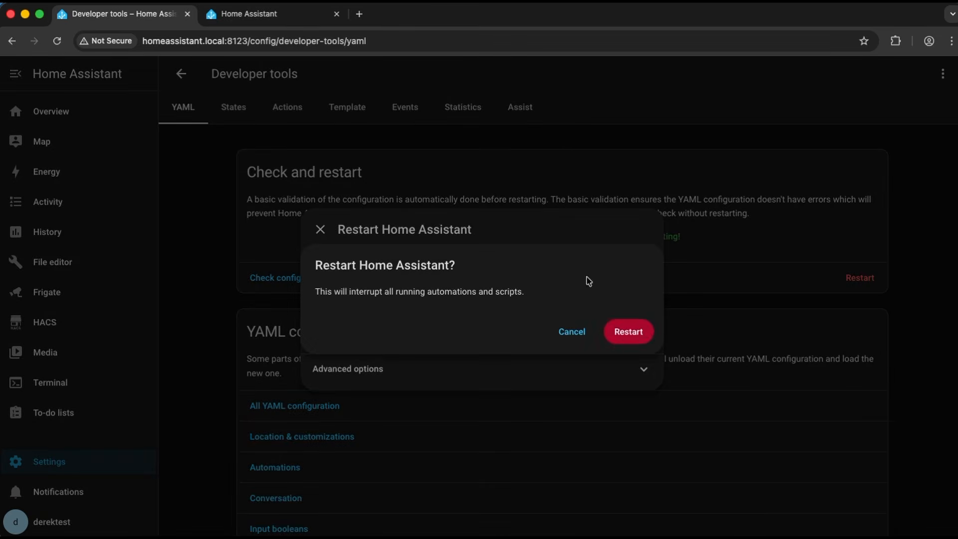
left_click(646, 331)
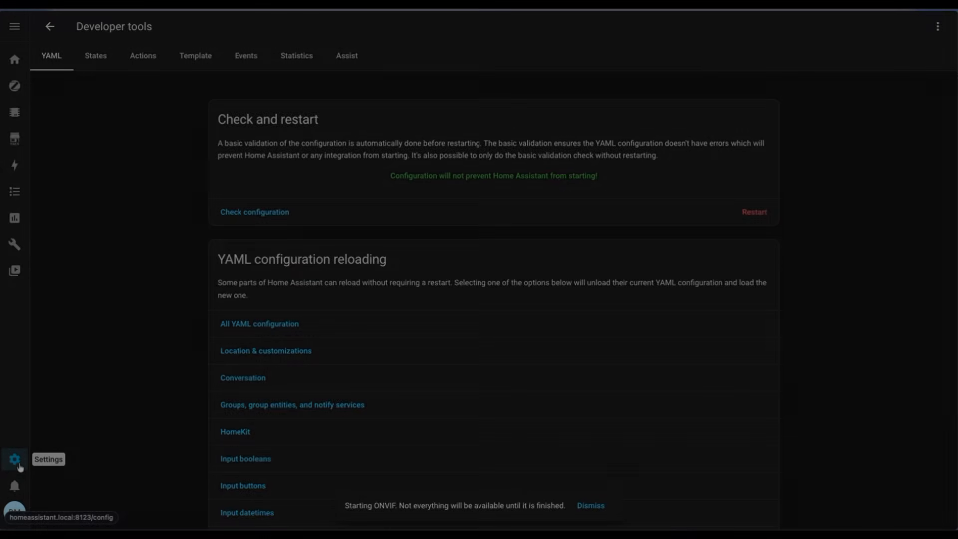
Disable protection mode, enable Watchdog and Show in sidebar for the Frigate (Full Access) app, and start it
left_click(15, 459)
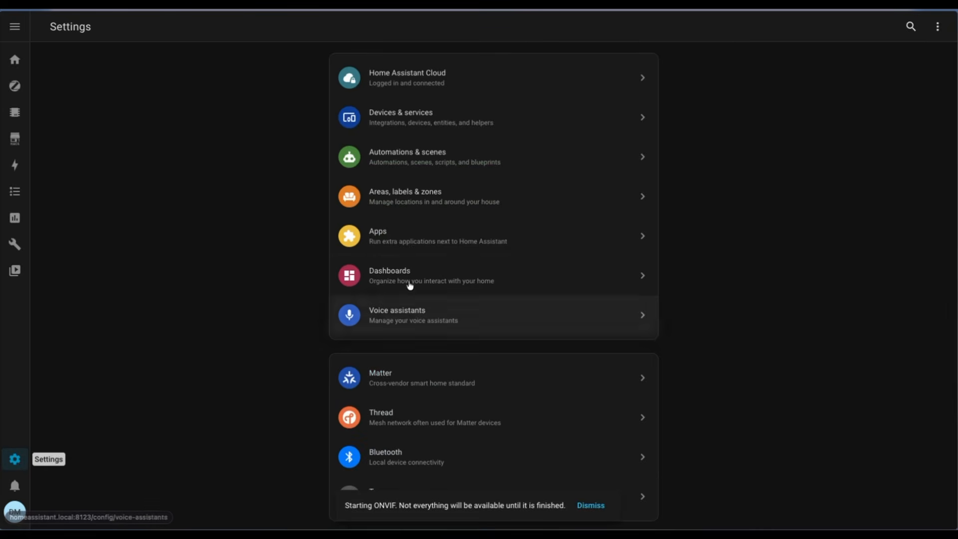
left_click(467, 241)
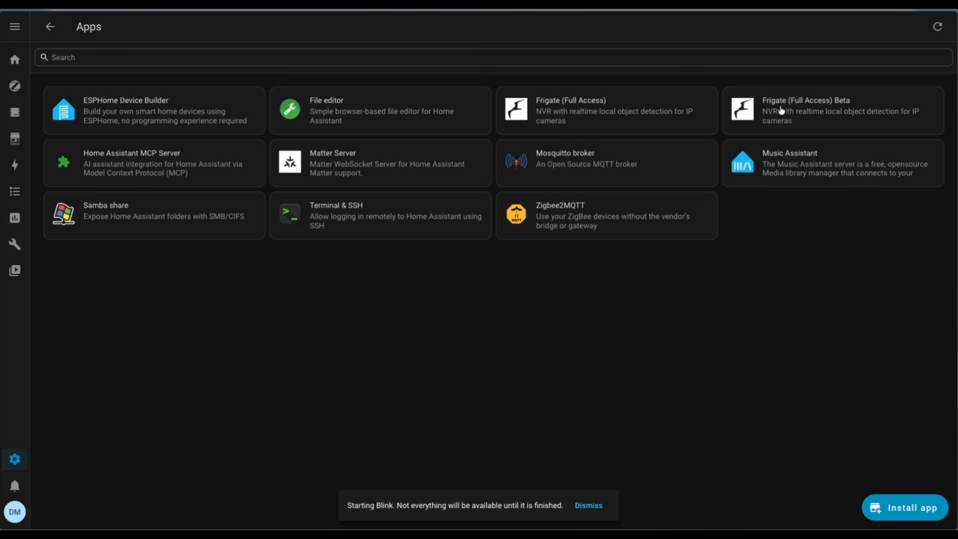
left_click(658, 121)
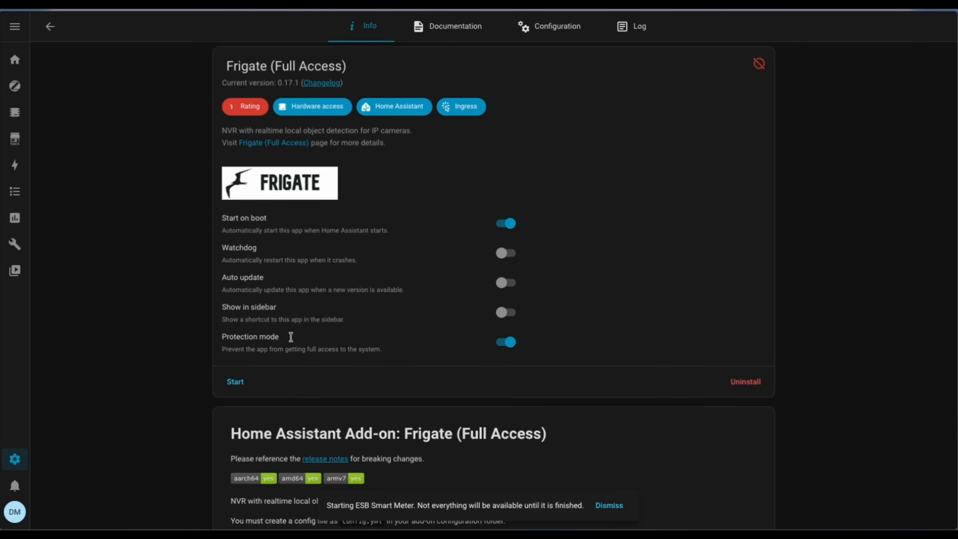
left_click(505, 342)
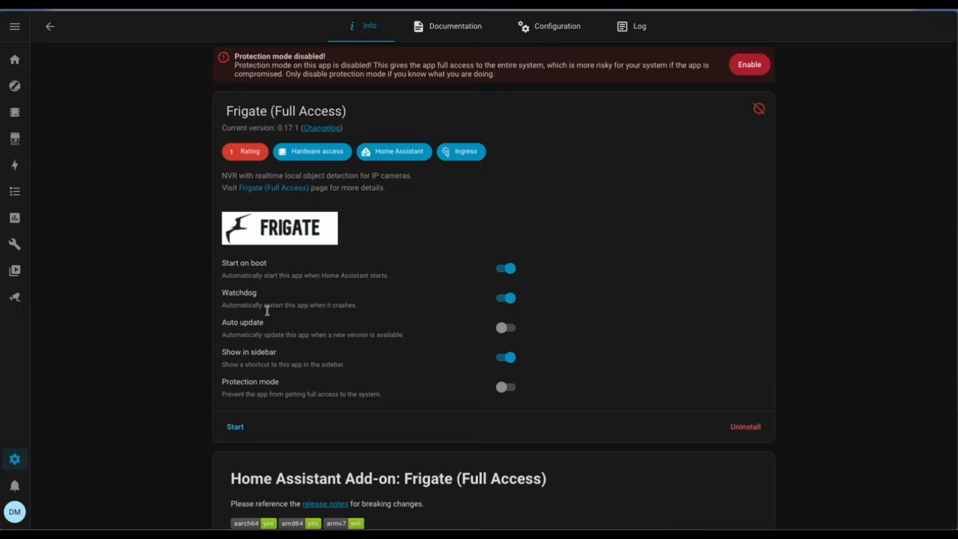
left_click(234, 428)
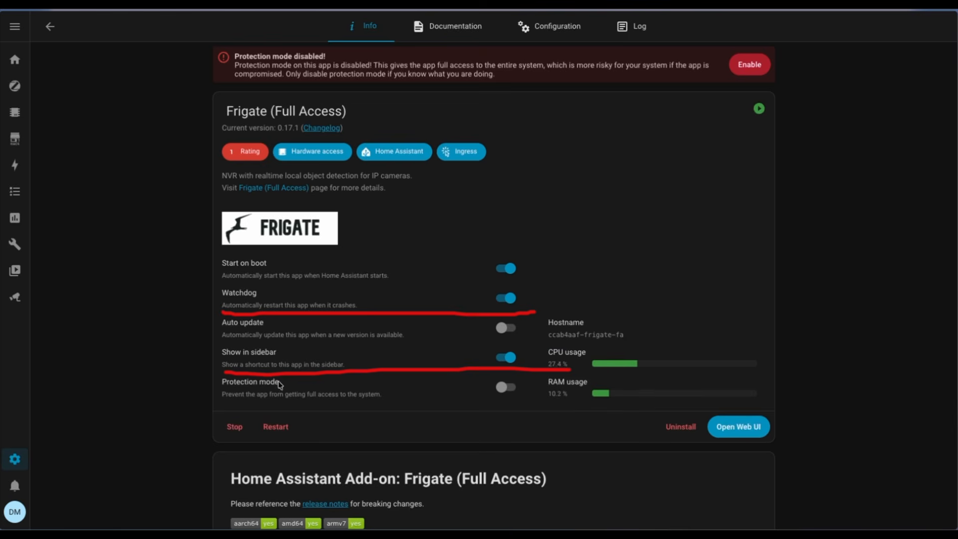
Review the configuration in Frigate's Configuration Editor and view the kitchen camera on the Home Assistant dashboard
left_click(15, 297)
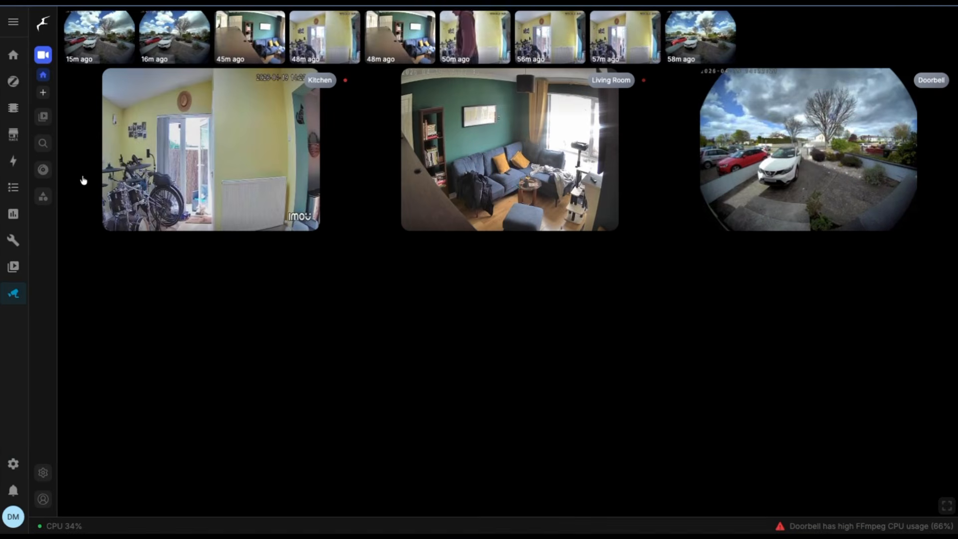
left_click(48, 478)
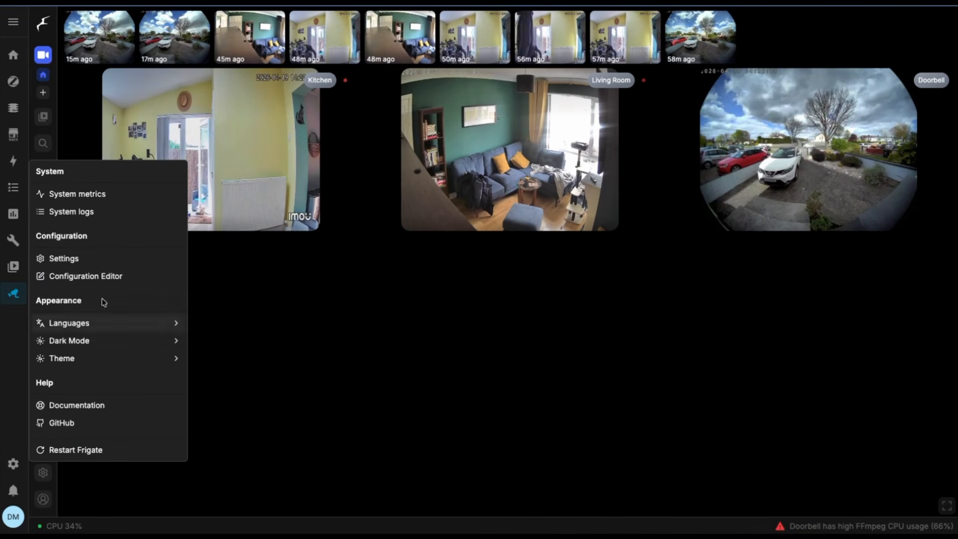
left_click(120, 281)
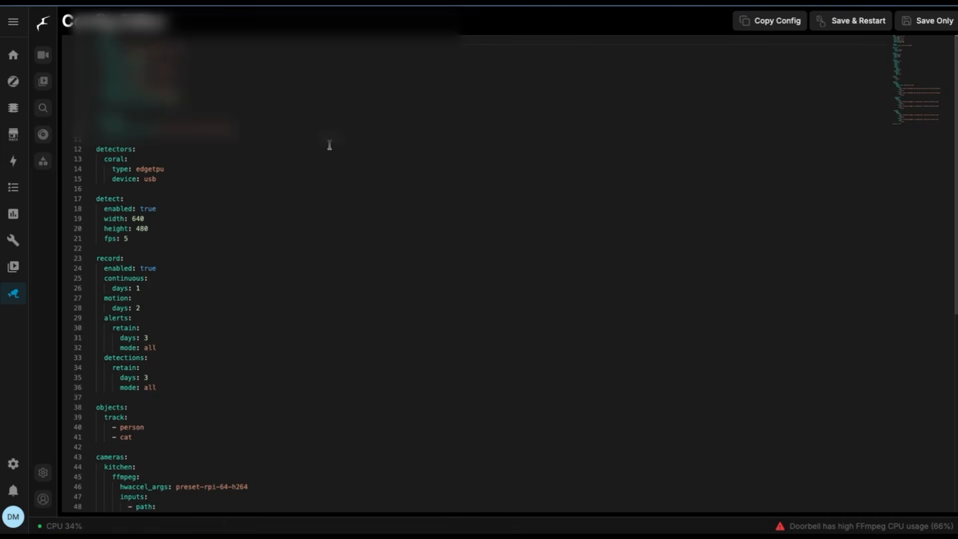
scroll(265, 284, "down", 10)
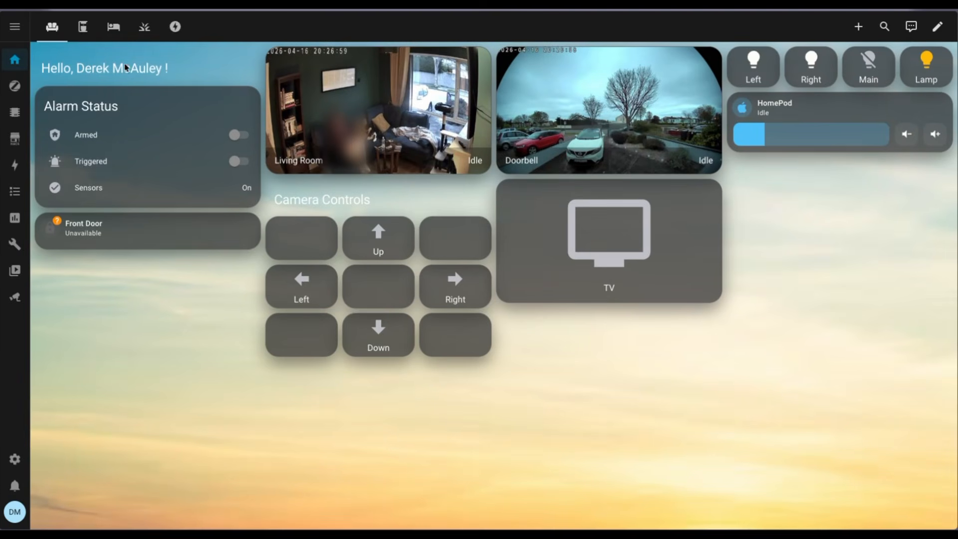
left_click(83, 28)
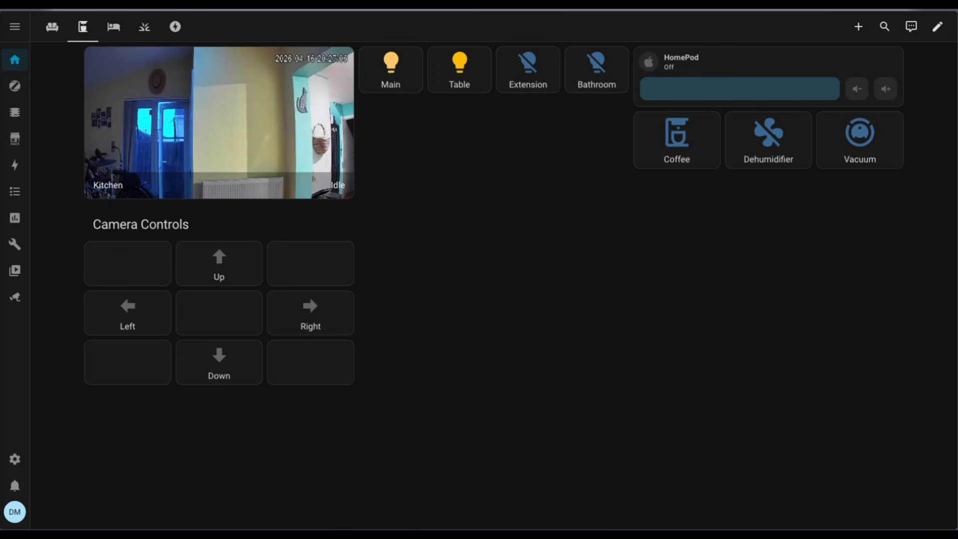
Find the Frigate integration in HACS with the search term frigate and open its details page
left_click(14, 459)
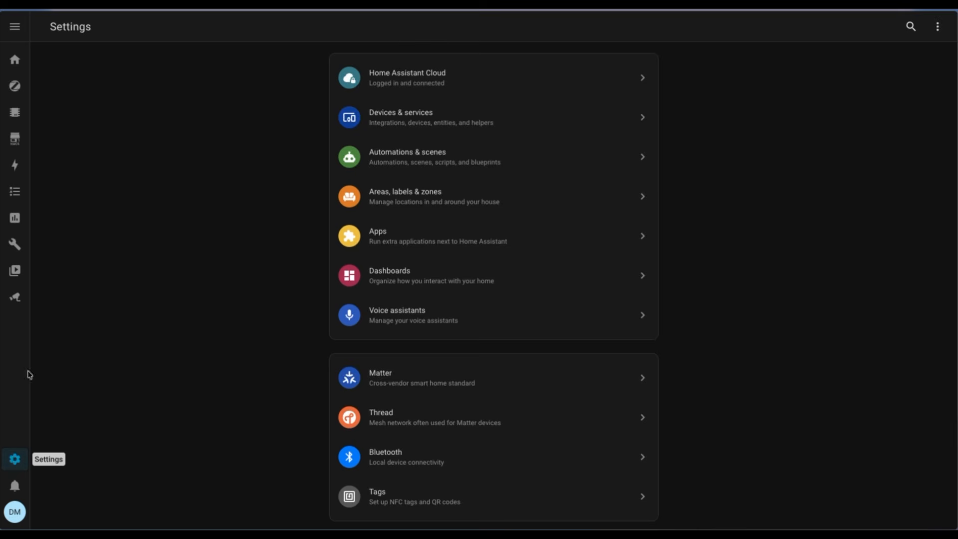
left_click(15, 139)
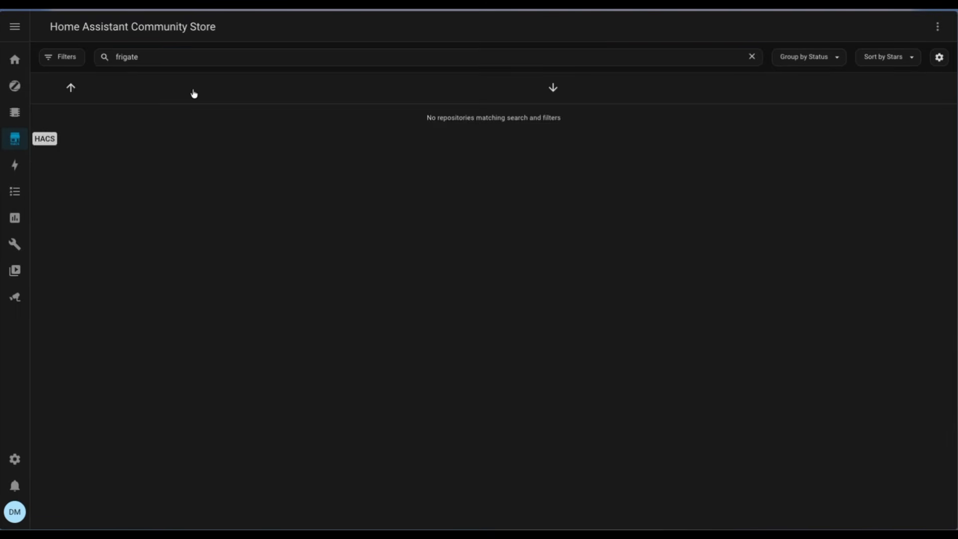
double_click(212, 53)
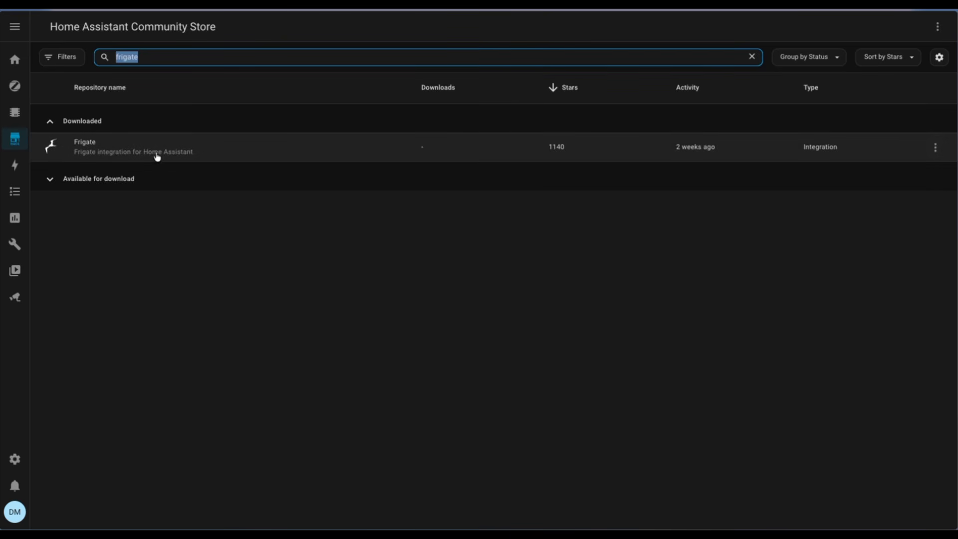
left_click(944, 150)
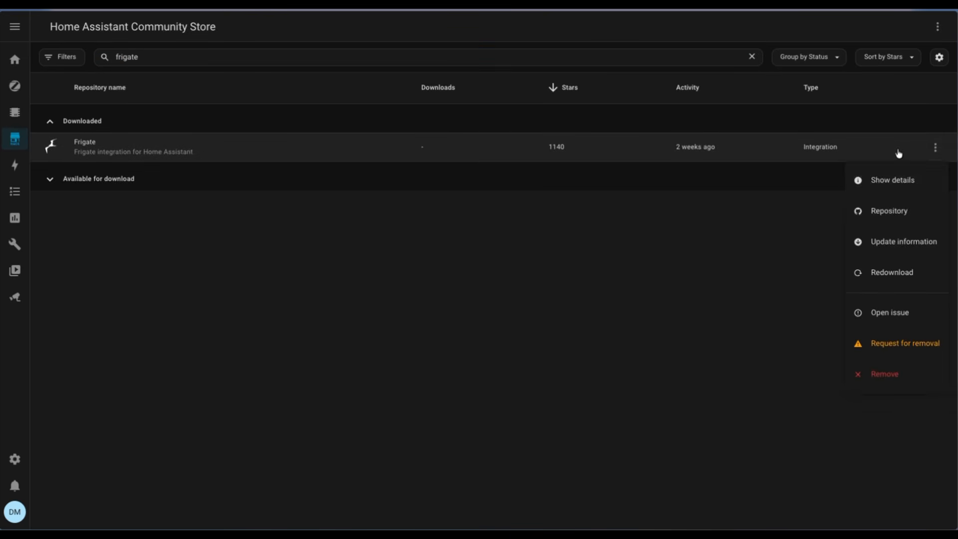
left_click(864, 143)
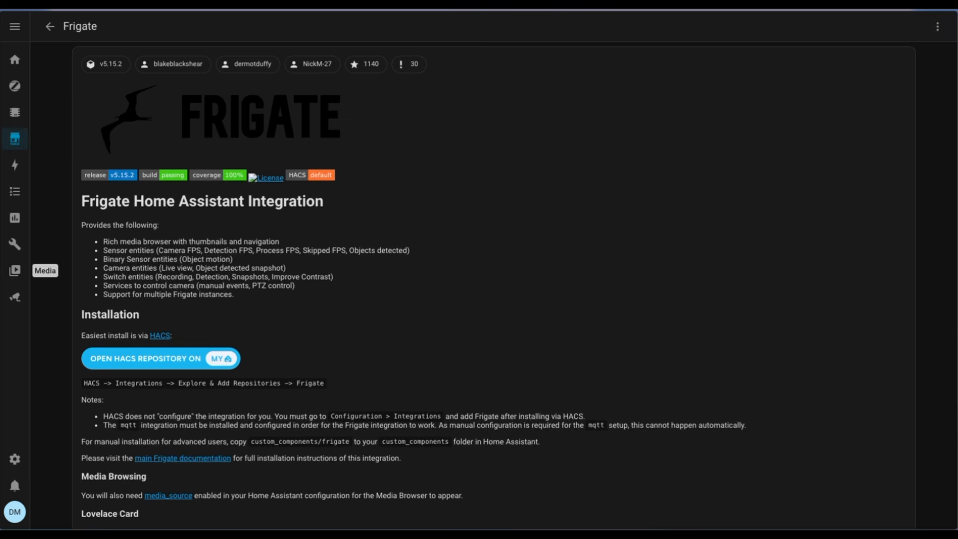
Open Home Assistant's System settings and show the restart options
left_click(18, 465)
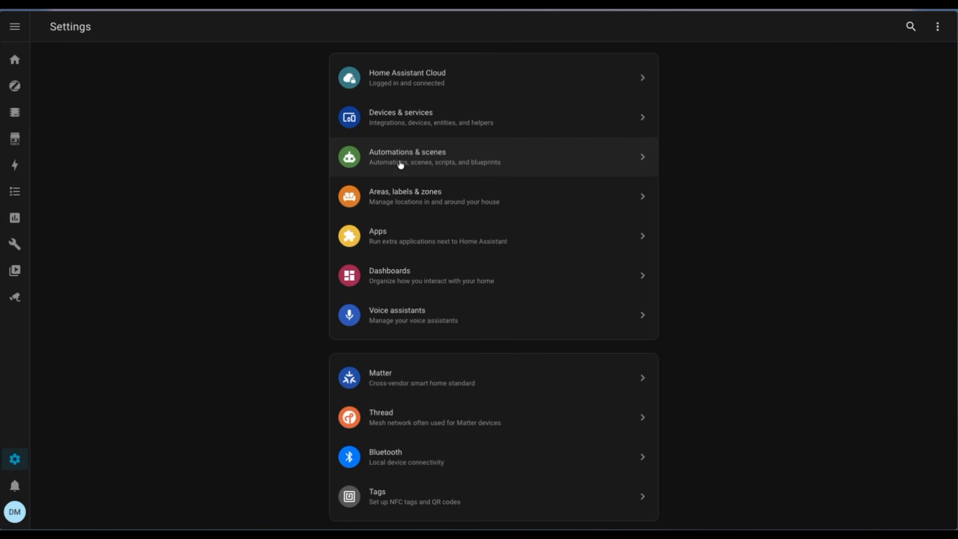
scroll(442, 466, "down", 3)
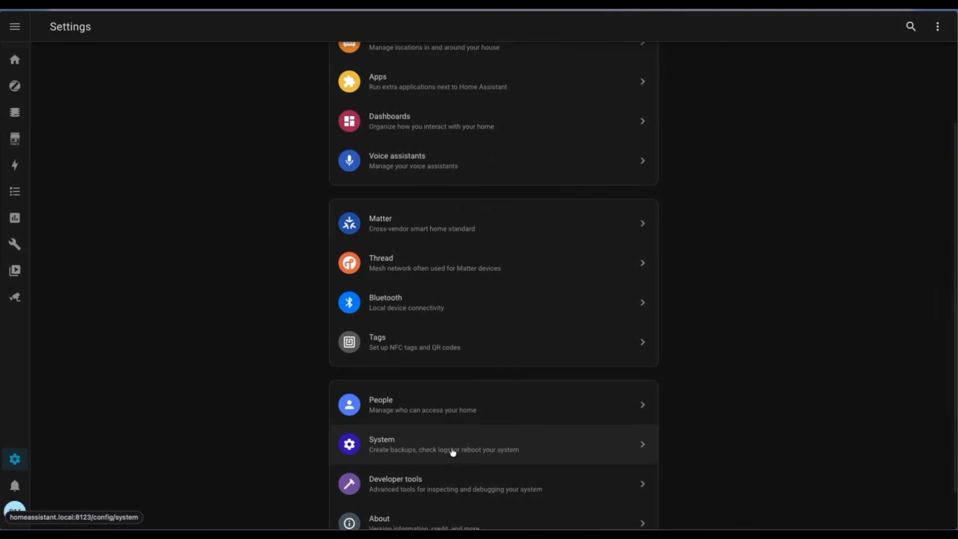
left_click(452, 454)
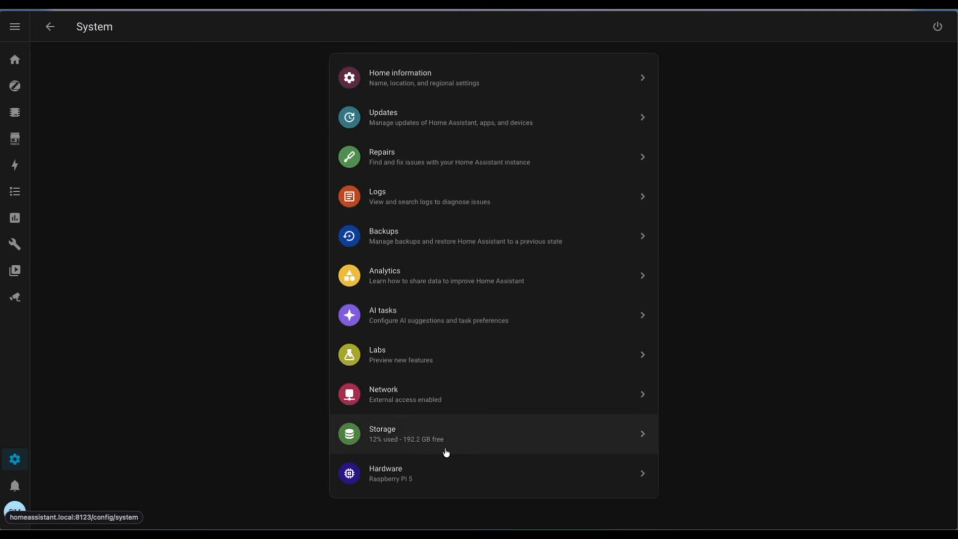
left_click(938, 26)
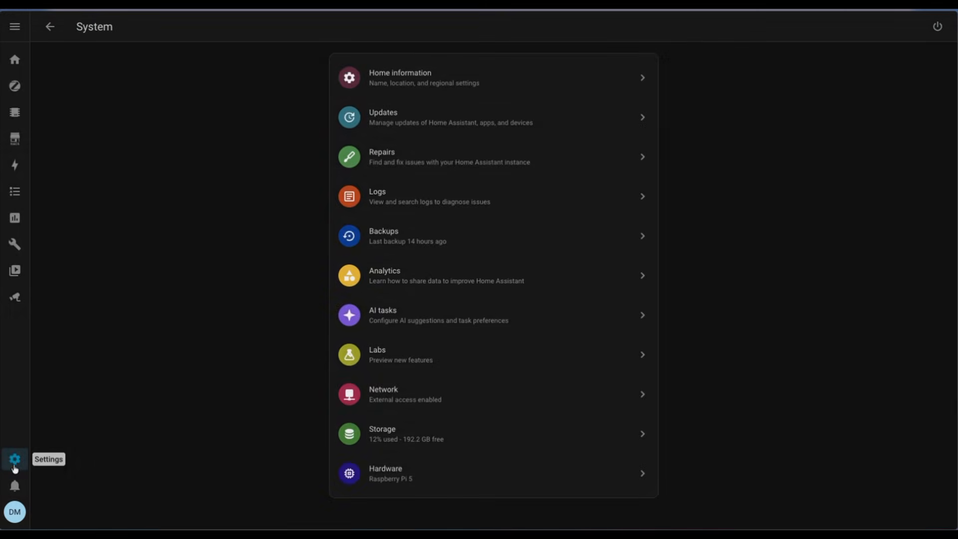
Start adding a new integration under Devices & services, searching for fri and choosing Frigate
left_click(15, 460)
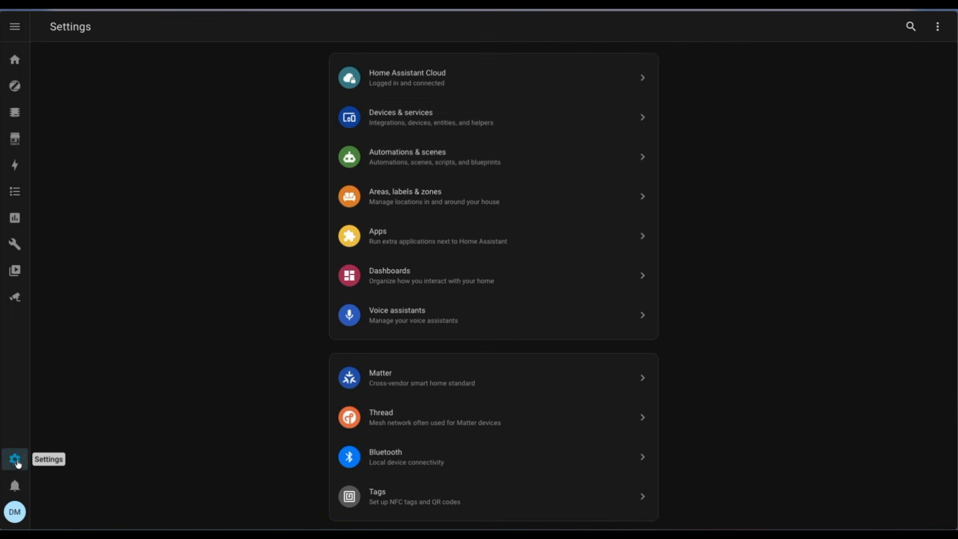
left_click(456, 133)
left_click(894, 507)
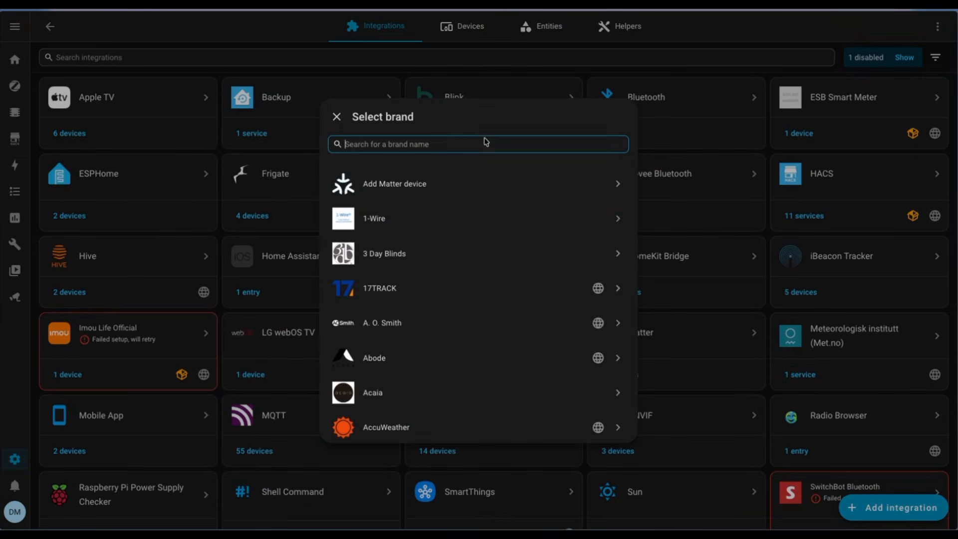
type("fri")
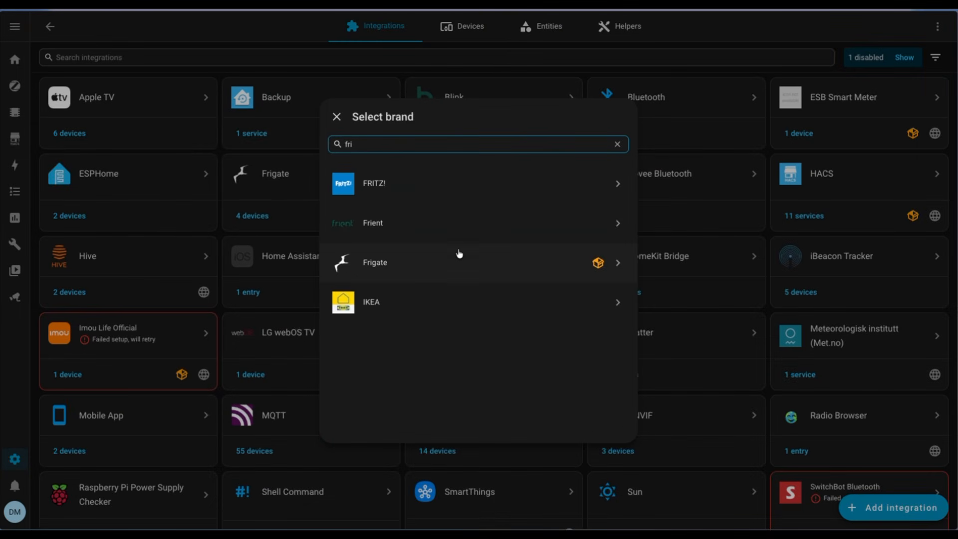
left_click(459, 262)
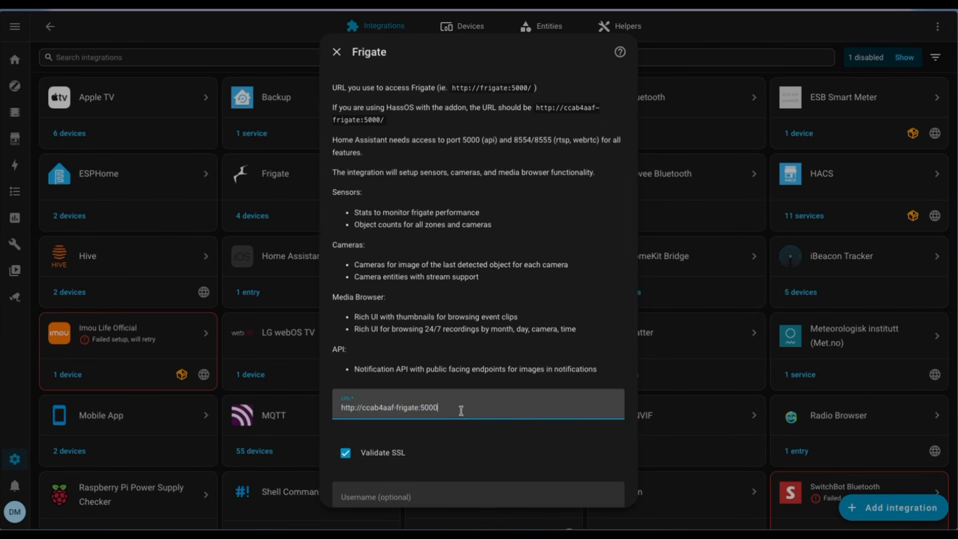
left_click_drag(449, 408, 342, 408)
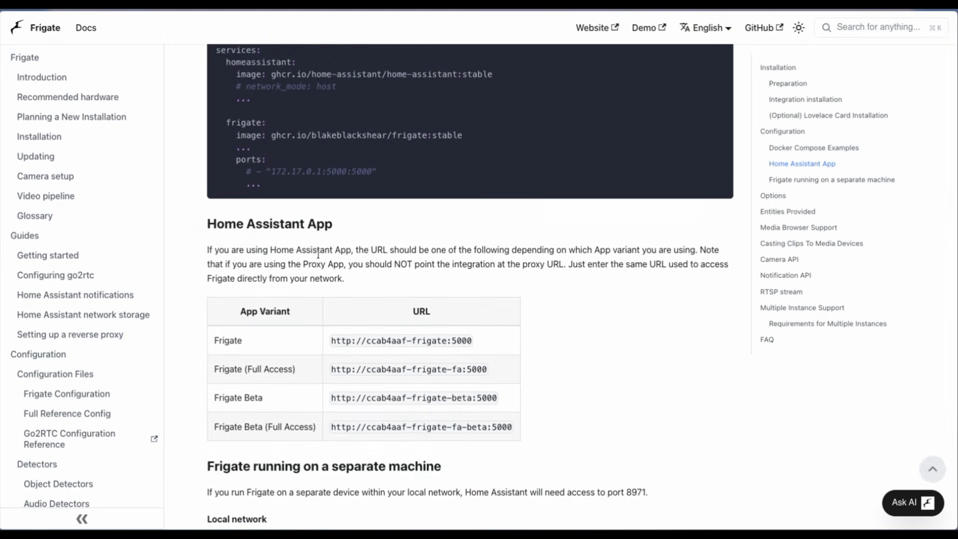
scroll(362, 217, "down", 1)
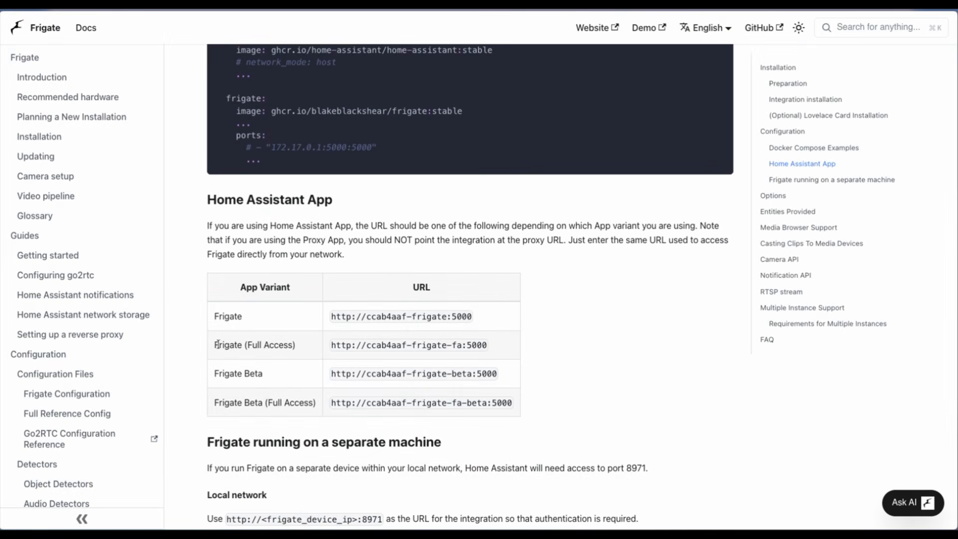
left_click_drag(218, 344, 313, 346)
triple_click(345, 343)
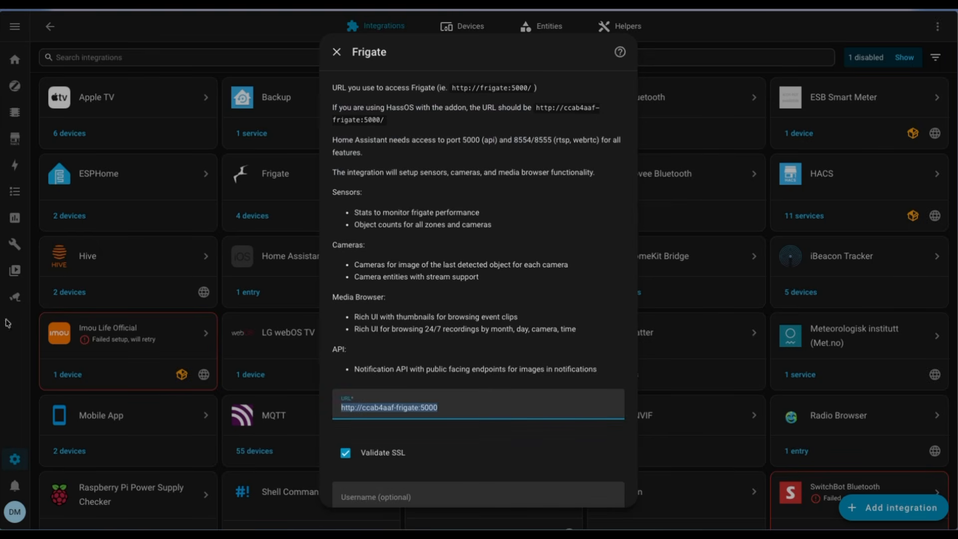
triple_click(455, 407)
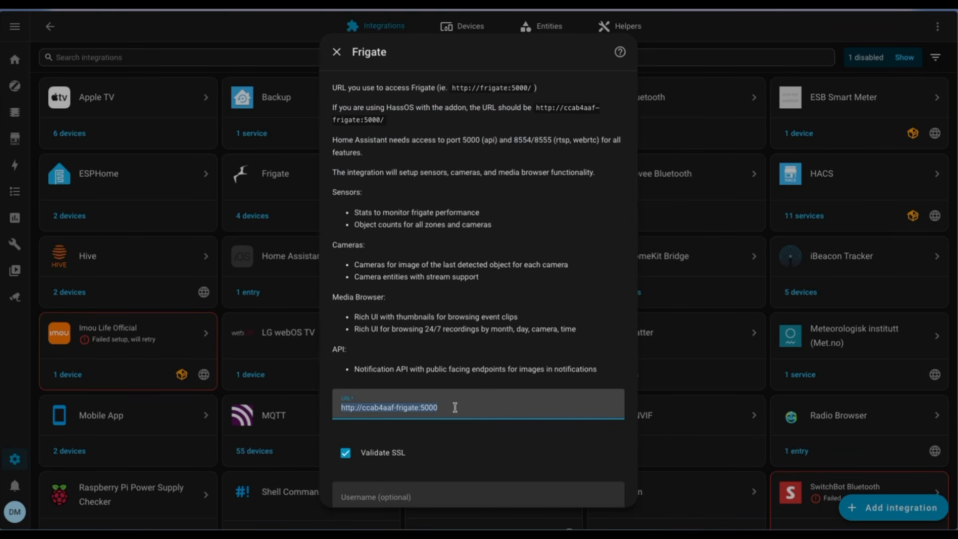
type("http://ccab4aaf-frigate-fa:5000")
scroll(455, 408, "down", 3)
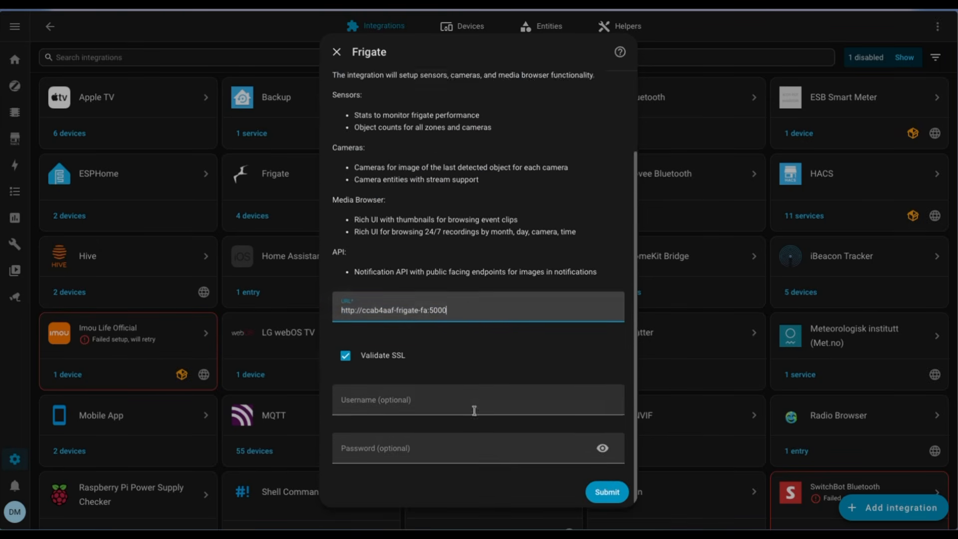
left_click(606, 489)
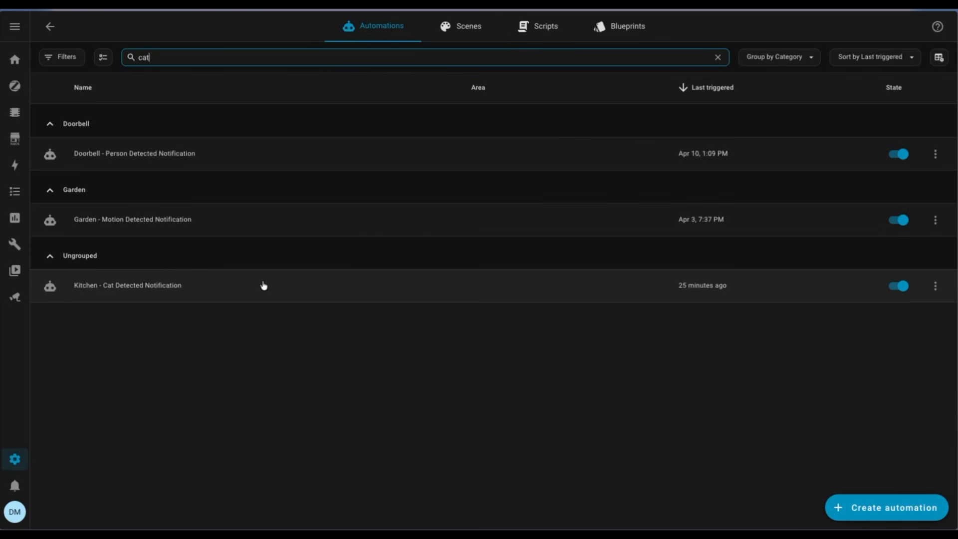
Open the Kitchen - Cat Detected Notification automation and examine its state trigger and both phone notification actions
left_click(264, 286)
left_click(339, 117)
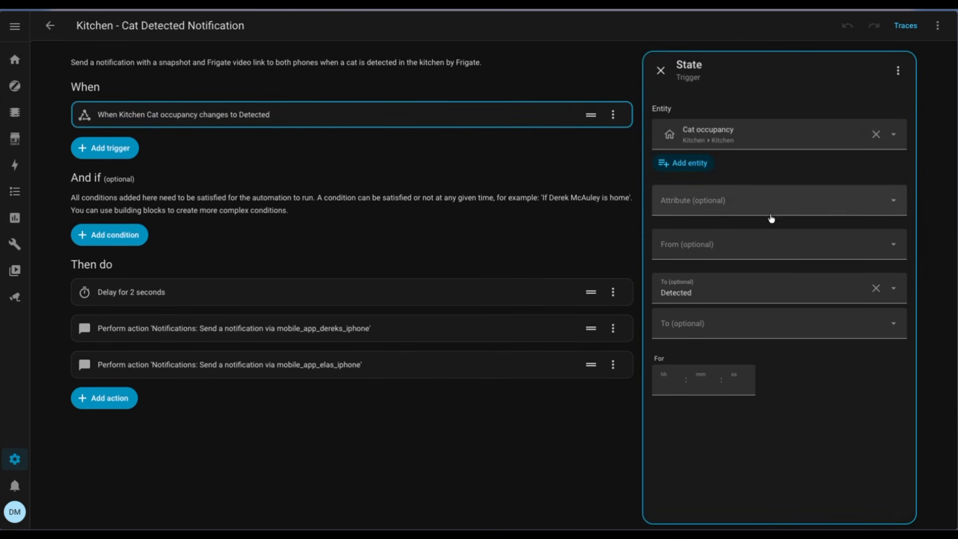
left_click(436, 329)
left_click(412, 369)
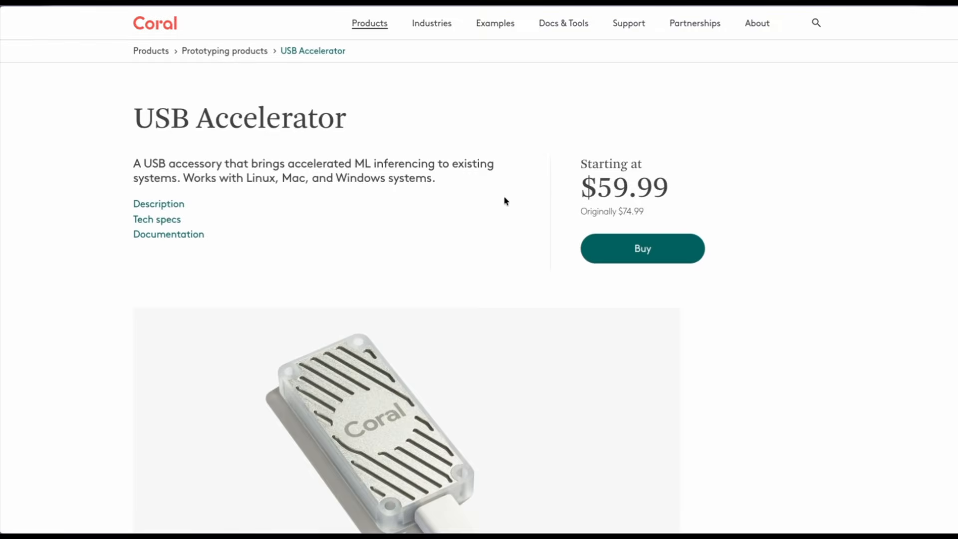
Look through the Coral USB Accelerator product page, including its third and fourth product photos
scroll(505, 200, "down", 6)
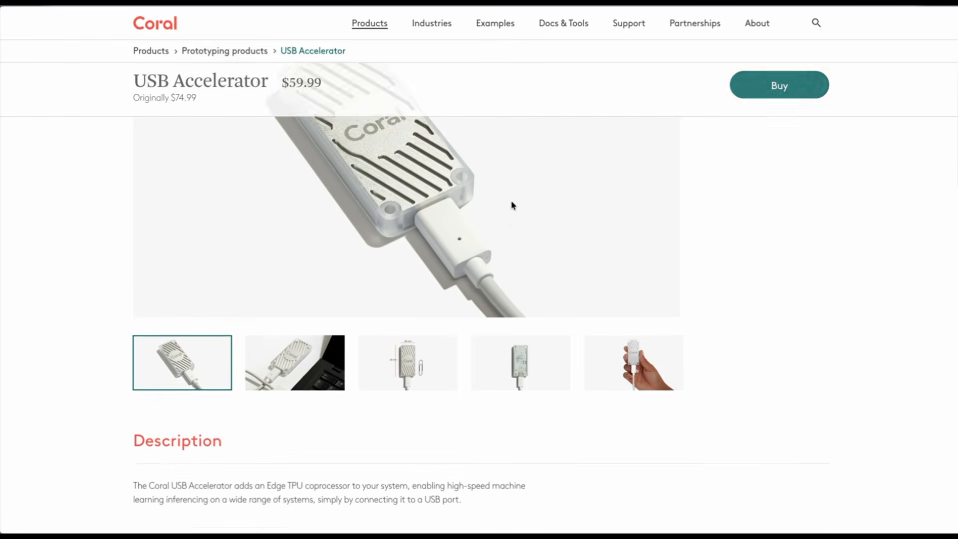
scroll(512, 205, "down", 1)
left_click(398, 318)
left_click(497, 340)
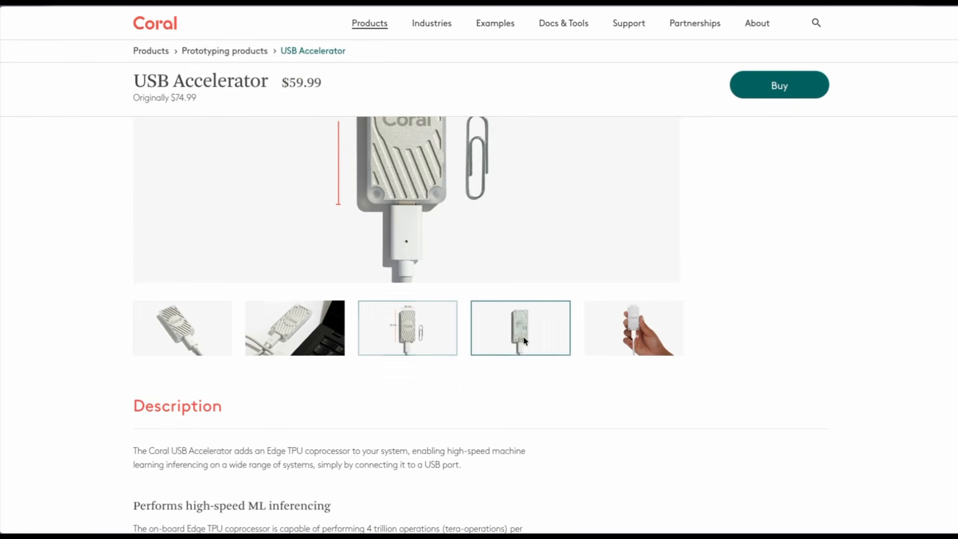
scroll(641, 305, "up", 7)
scroll(644, 303, "up", 2)
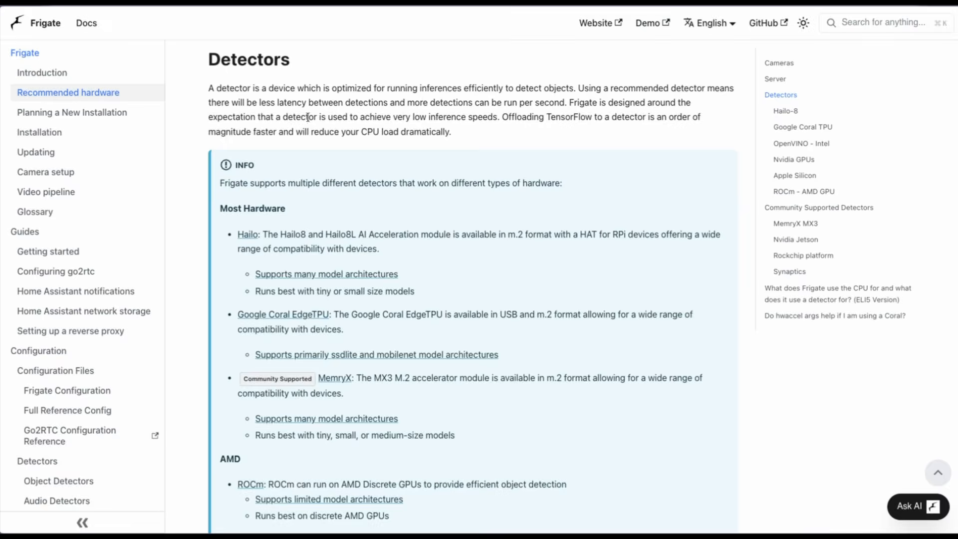
Read the list of supported detectors on the Recommended hardware page of the Frigate documentation
scroll(308, 117, "down", 5)
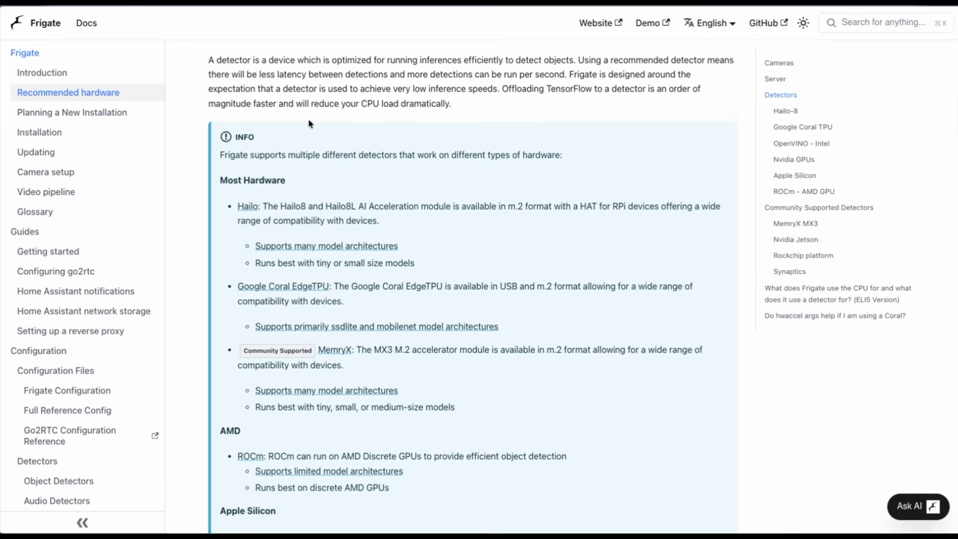
scroll(310, 120, "down", 7)
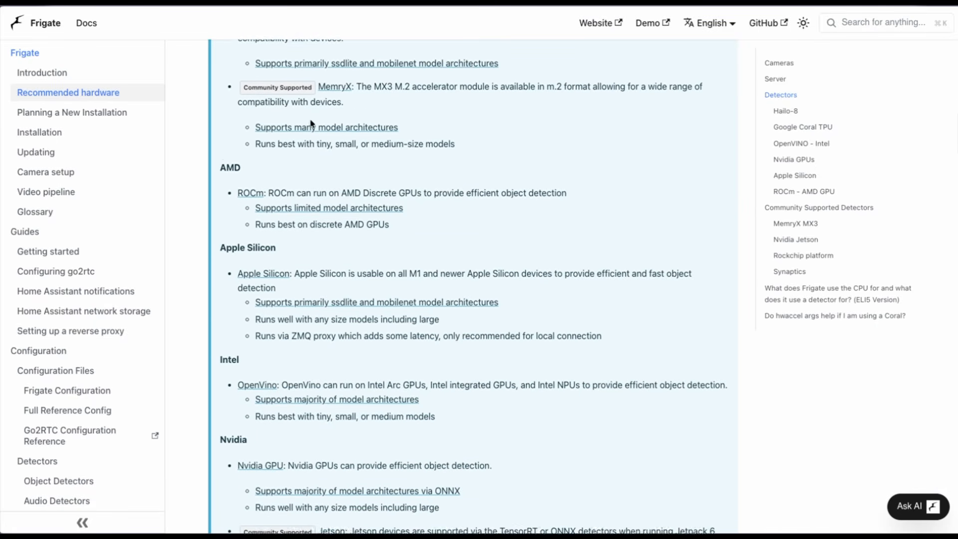
scroll(310, 124, "down", 7)
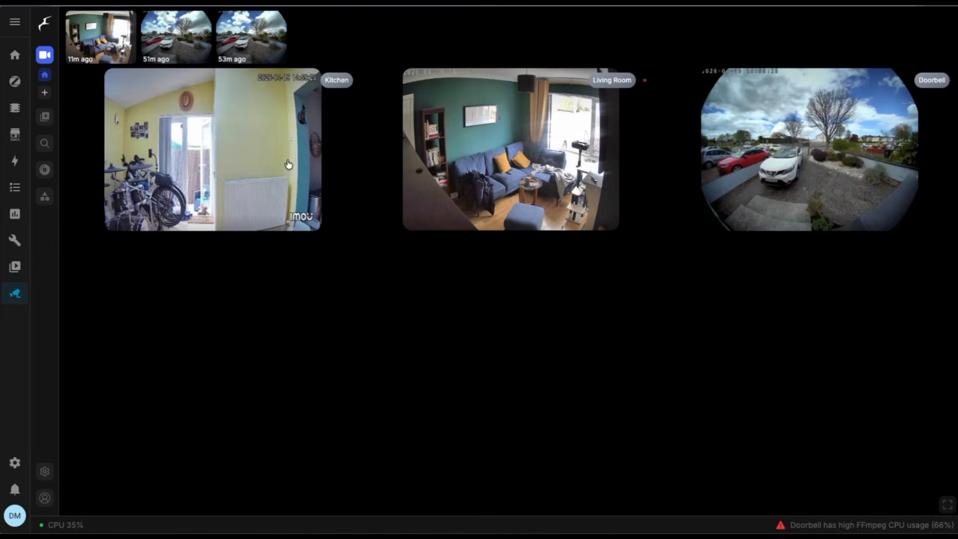
Open the Kitchen camera's live view in Frigate, return to the overview, and open the Doorbell camera's live view
left_click(238, 158)
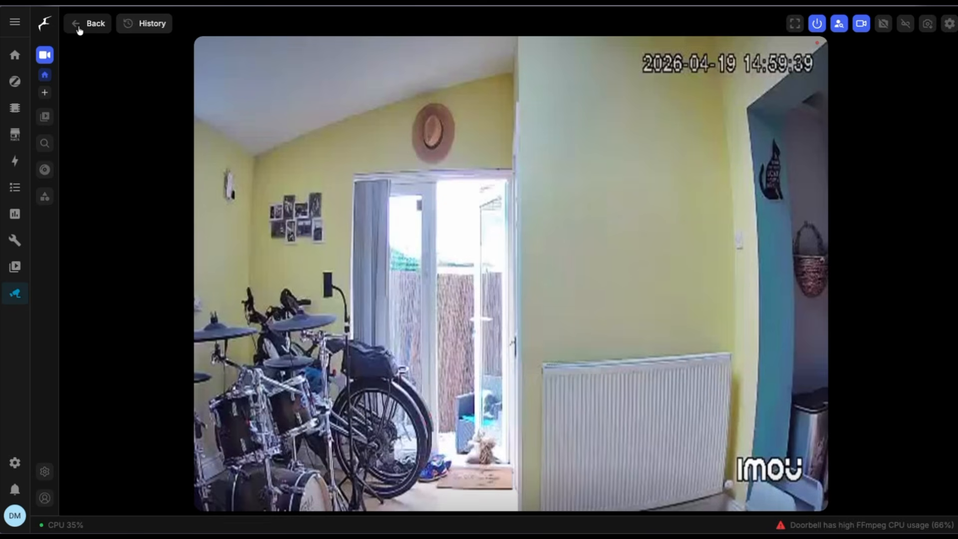
left_click(78, 30)
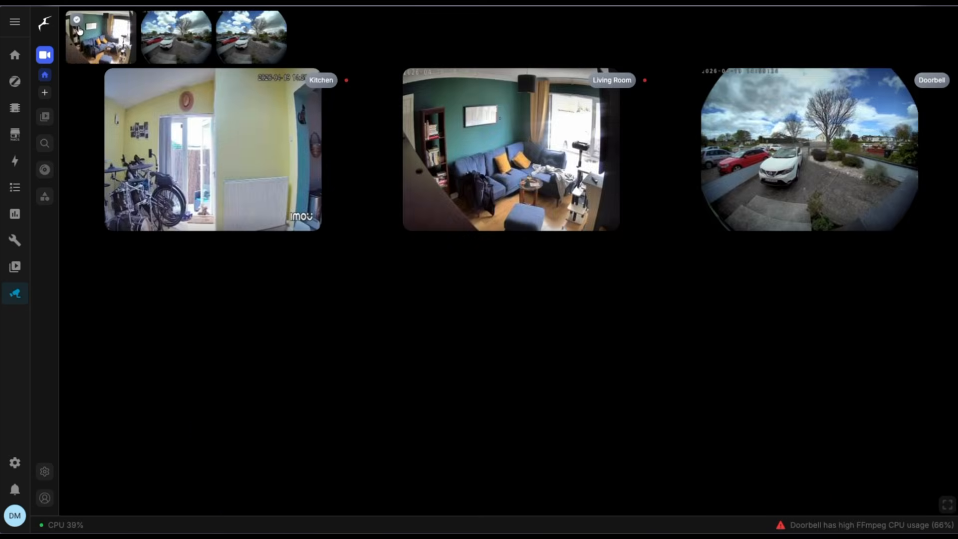
left_click(828, 156)
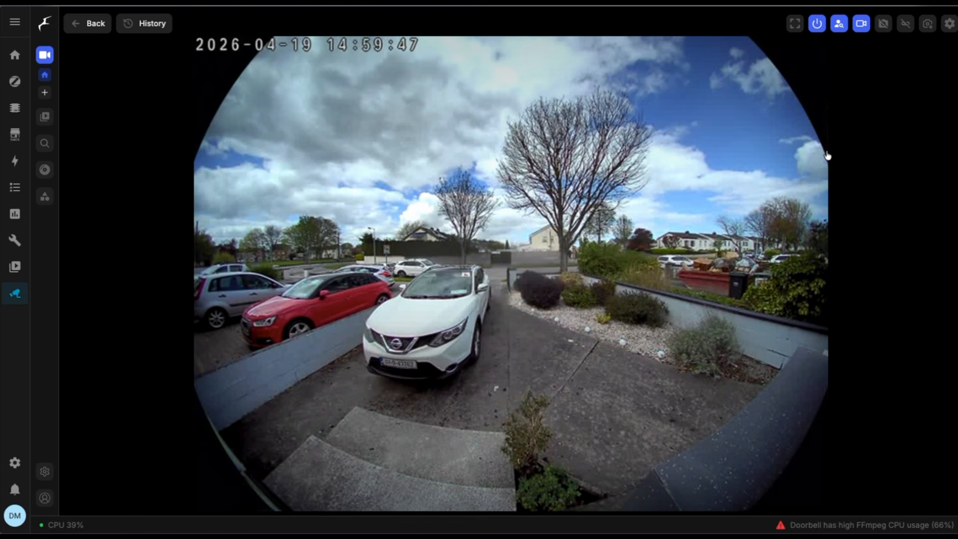